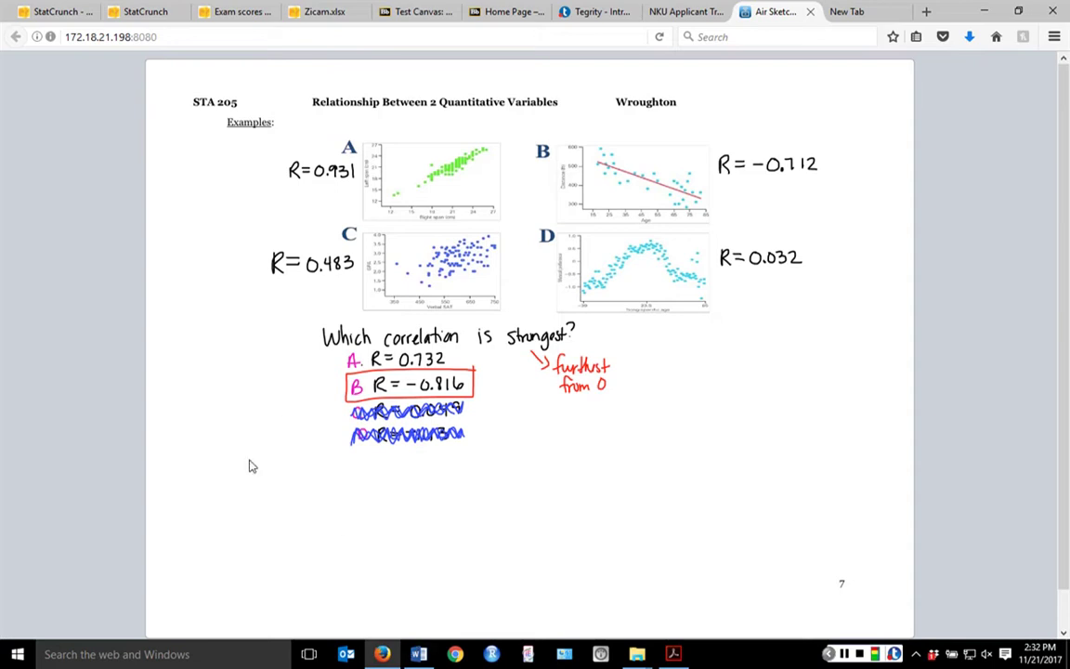
- Switch to the StatCrunch browser tab with the empty, untitled data table
click(153, 14)
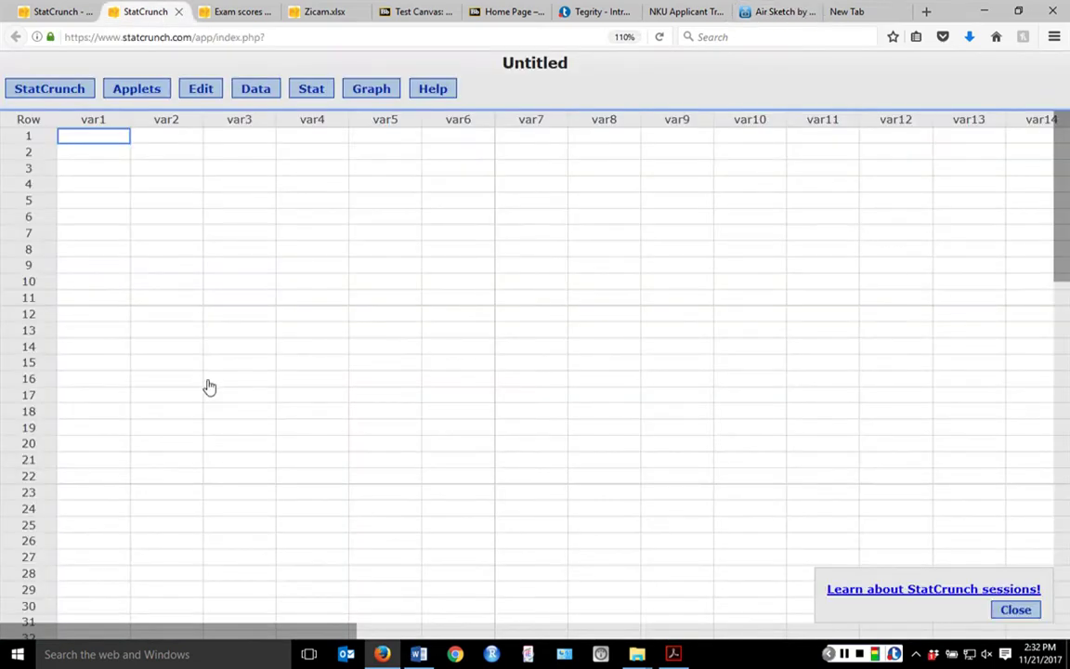
click(154, 93)
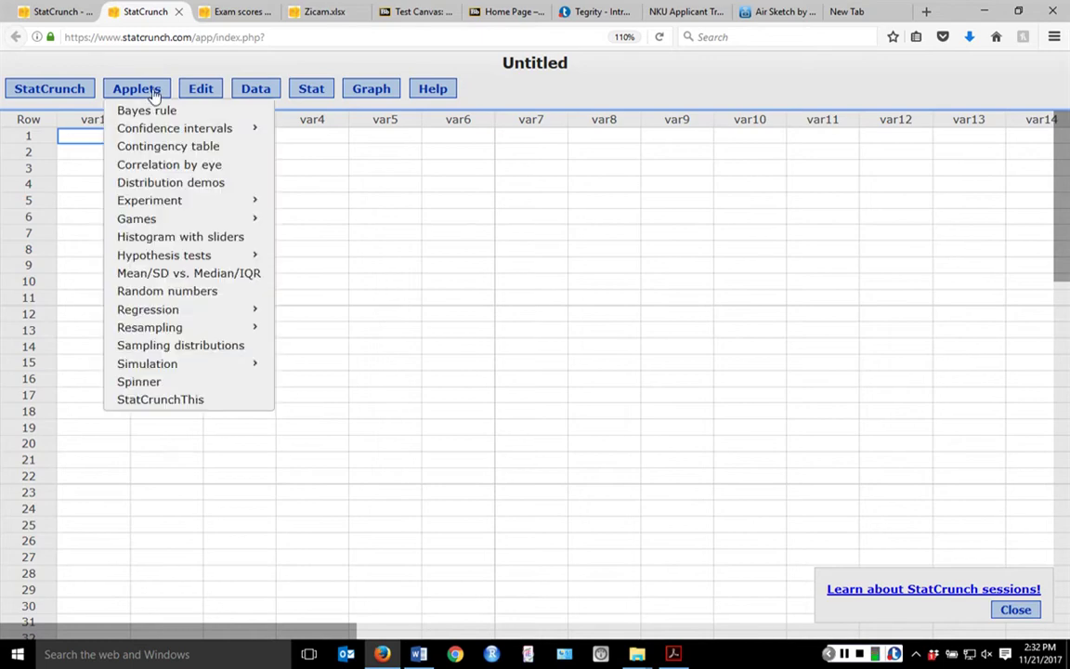
mouse_move(199, 316)
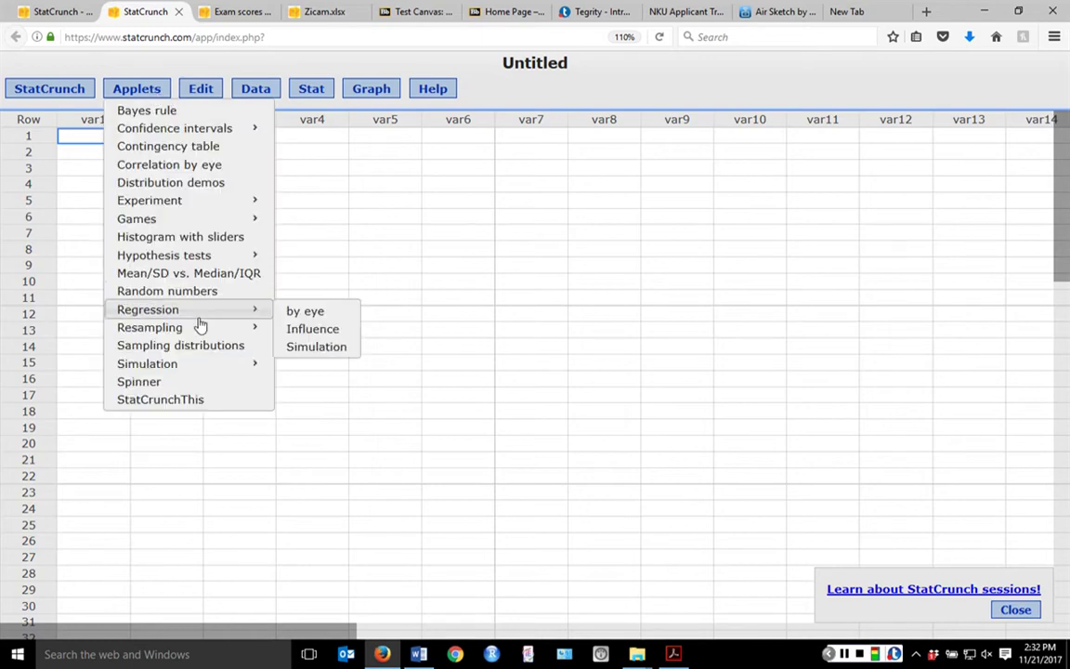
click(293, 314)
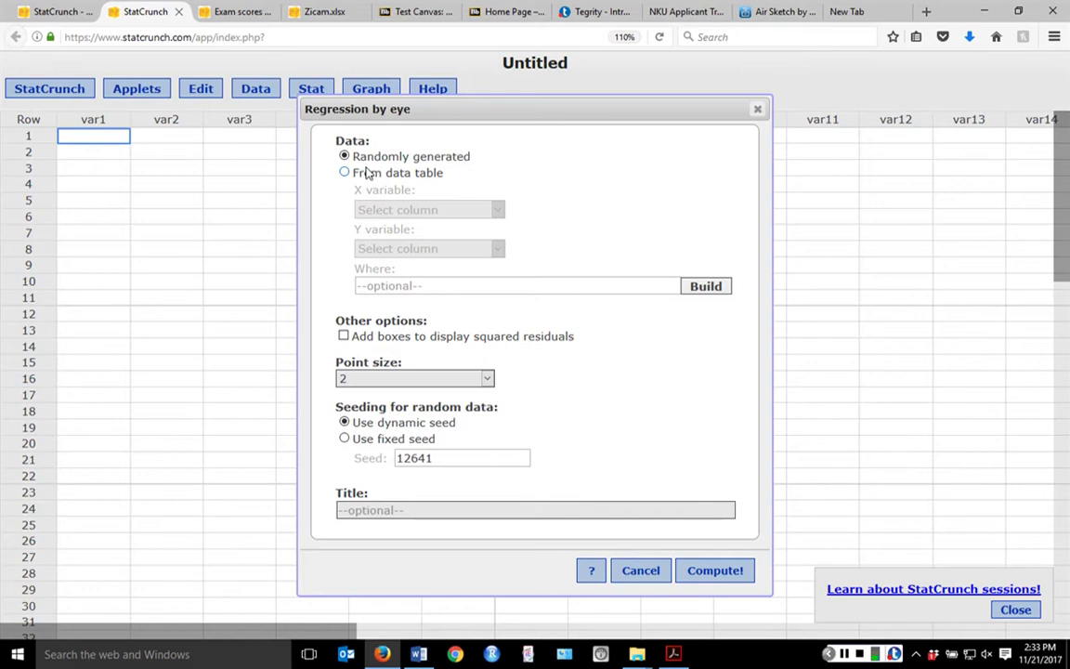
click(713, 569)
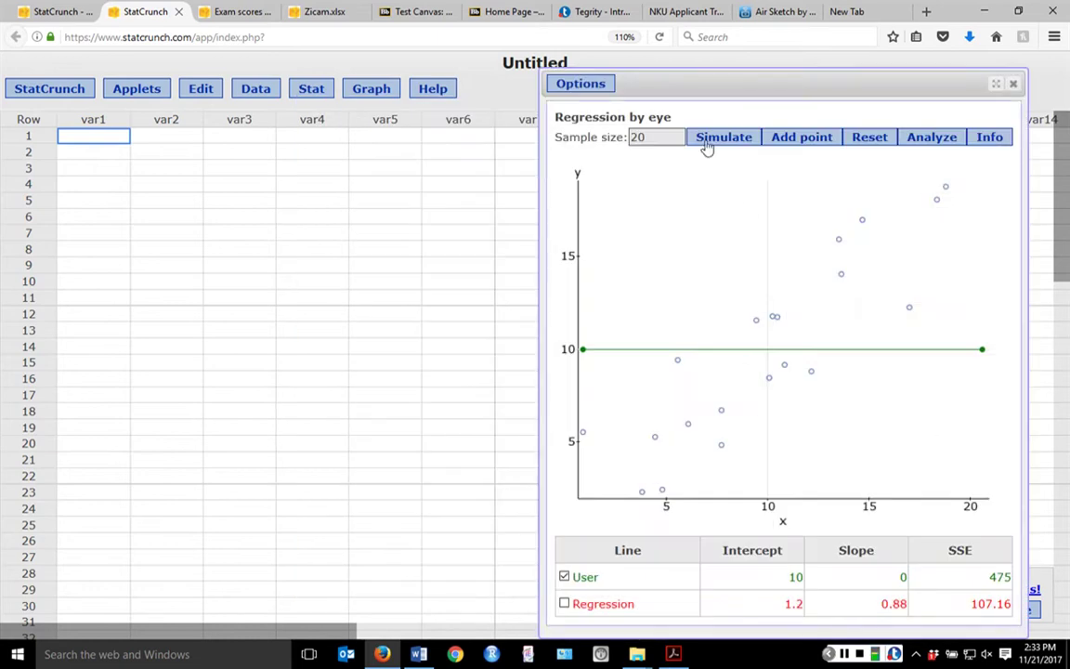
drag(706, 83, 443, 36)
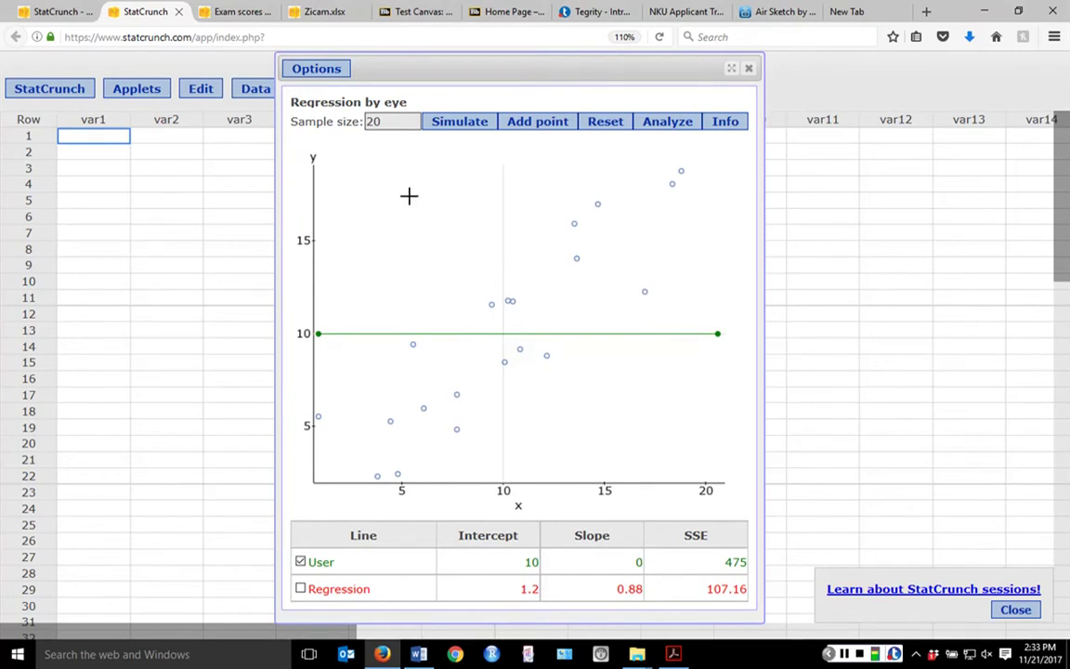
click(319, 70)
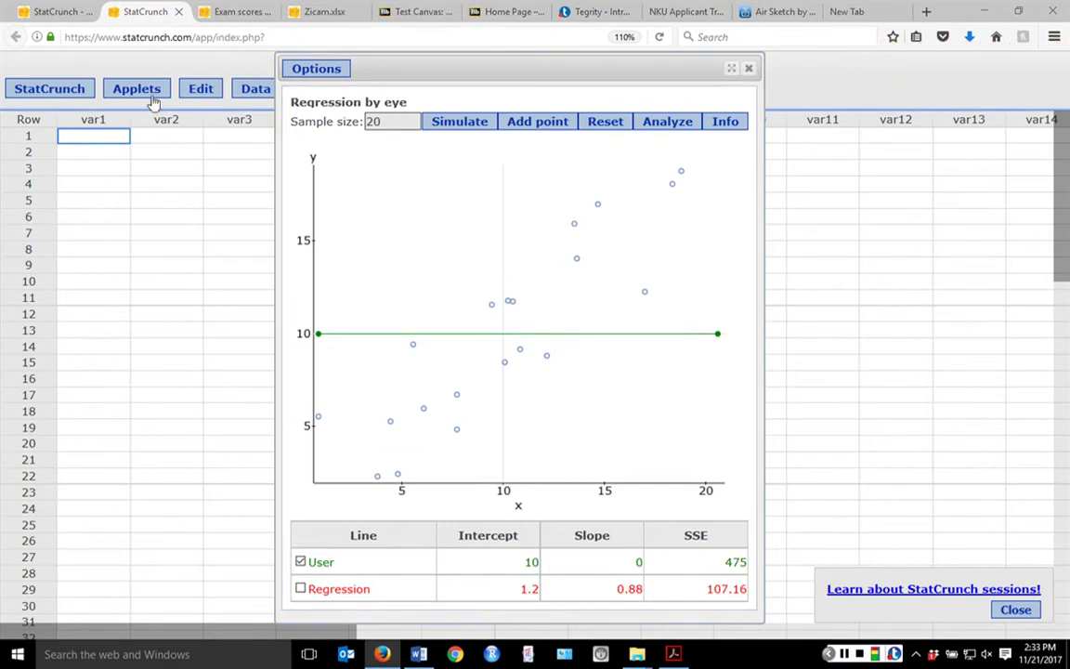
- Launch the Correlation by eye applet with randomly generated data, closing the Regression by eye window and repositioning the new plot window
click(123, 88)
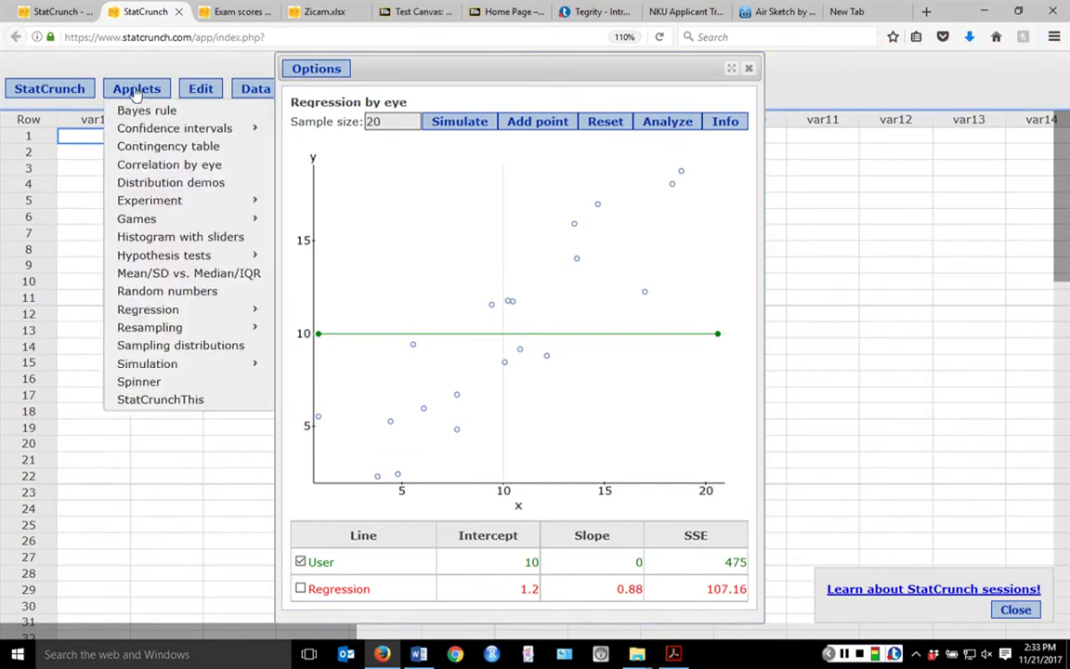
click(156, 167)
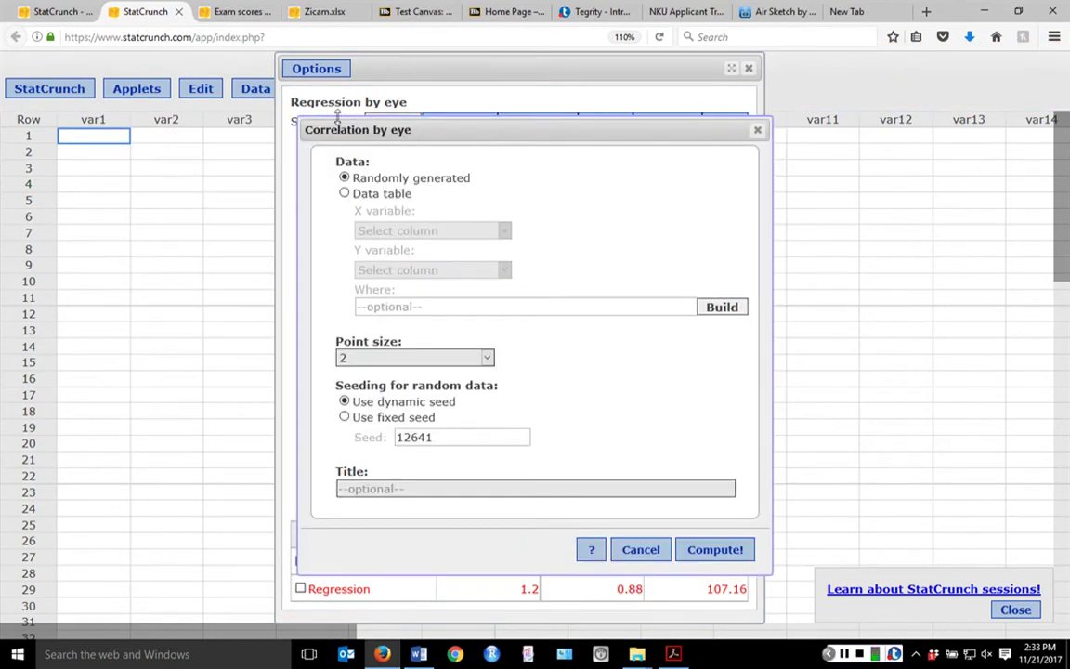
click(750, 71)
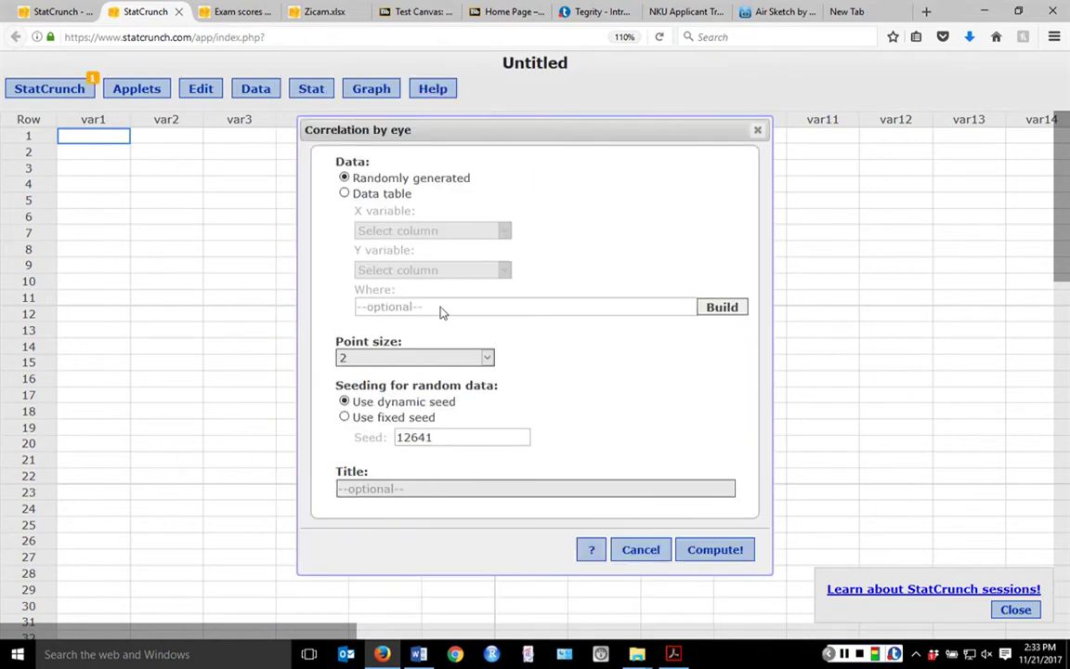
click(714, 550)
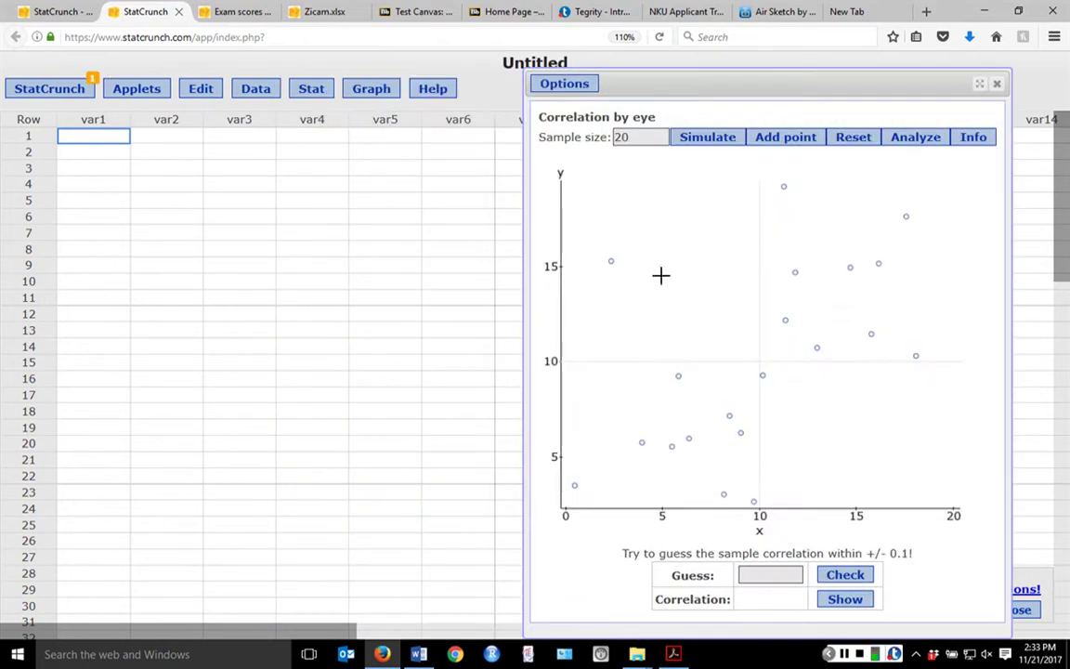
drag(664, 76, 332, 59)
drag(353, 7, 322, 7)
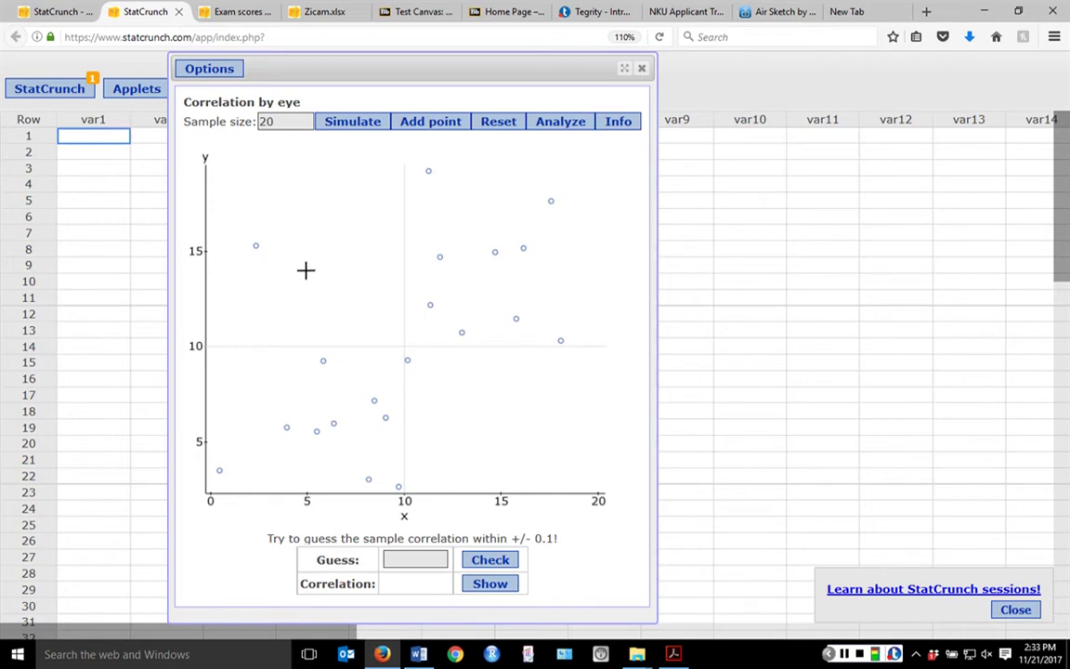
- Check a correlation guess of 0.6 for the scatterplot and reveal the actual correlation
click(407, 562)
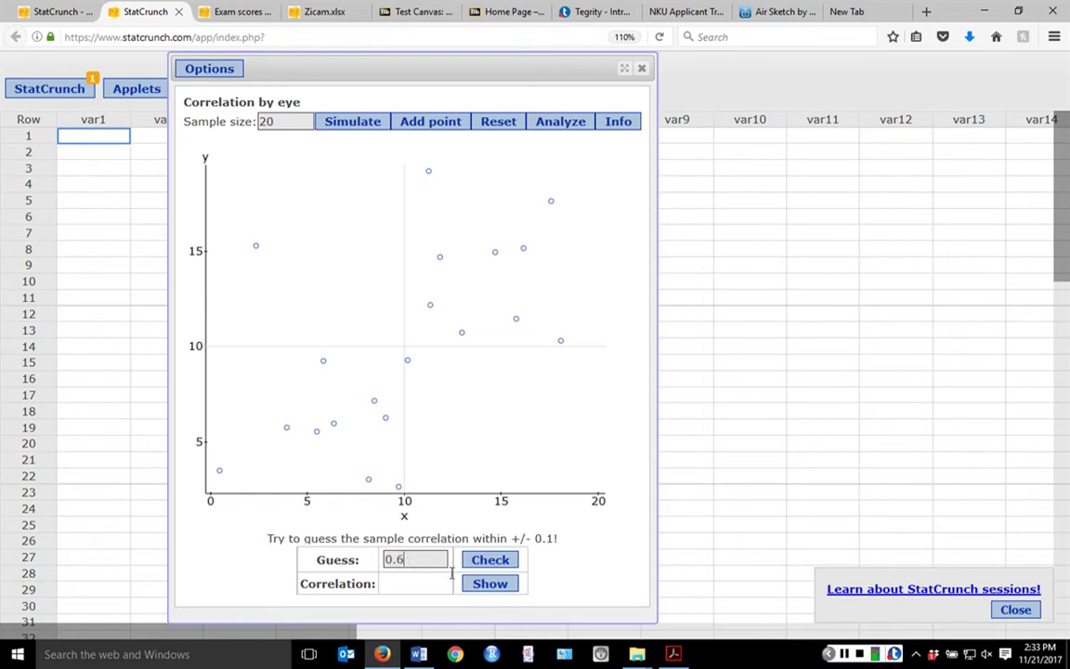
click(492, 560)
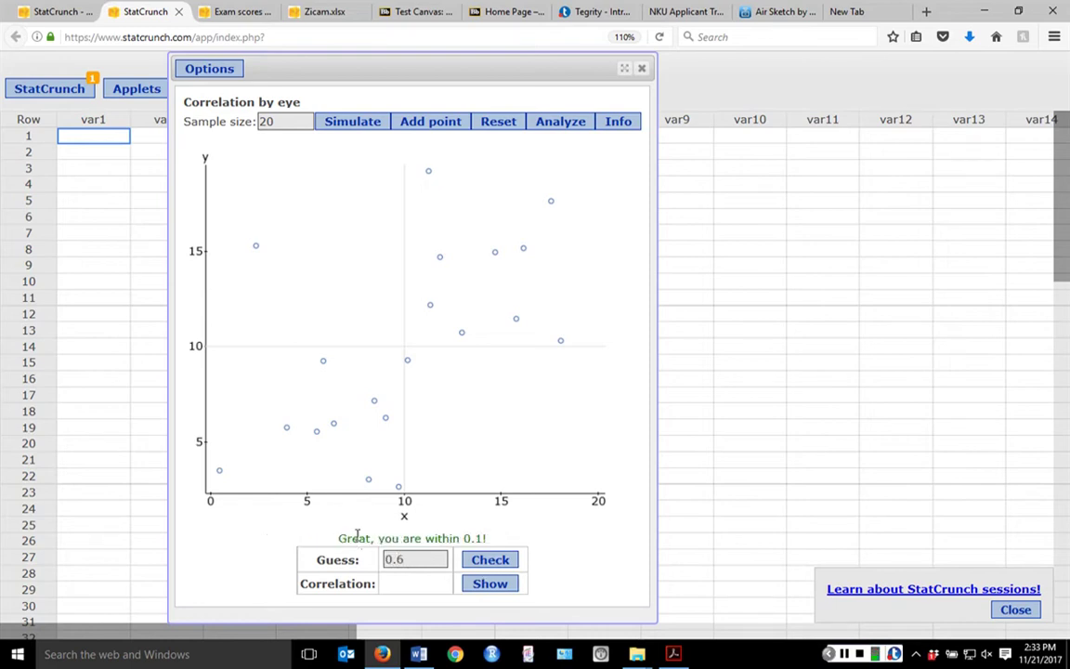
click(490, 585)
- Reset the correlation applet and simulate a new scatterplot with a sample size of 20
click(499, 122)
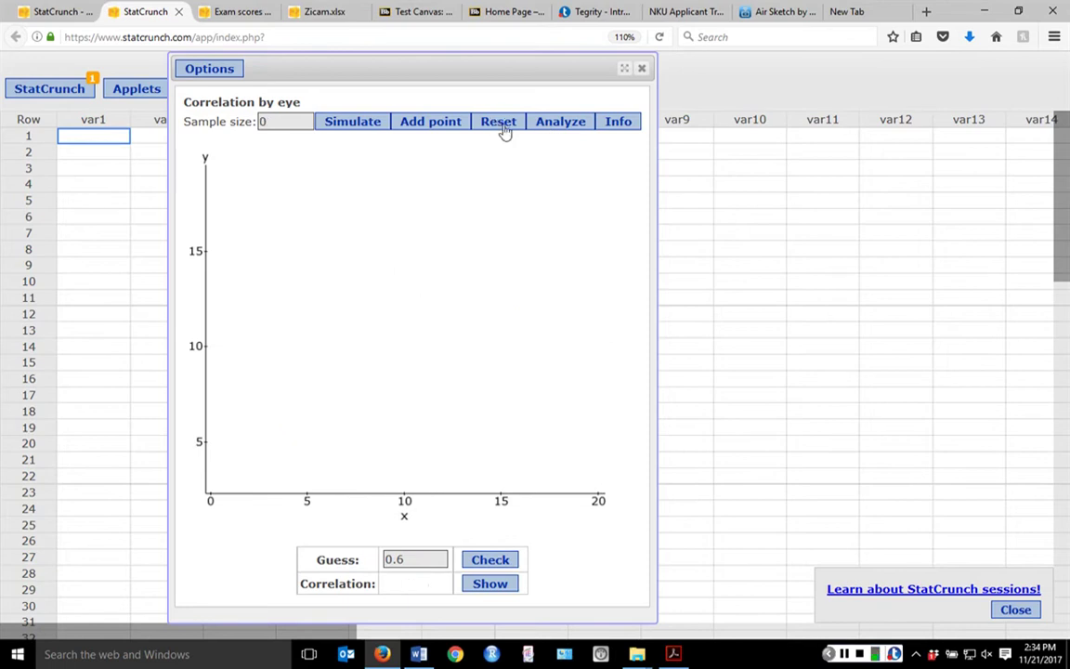
drag(292, 124, 210, 112)
text(20)
key(Return)
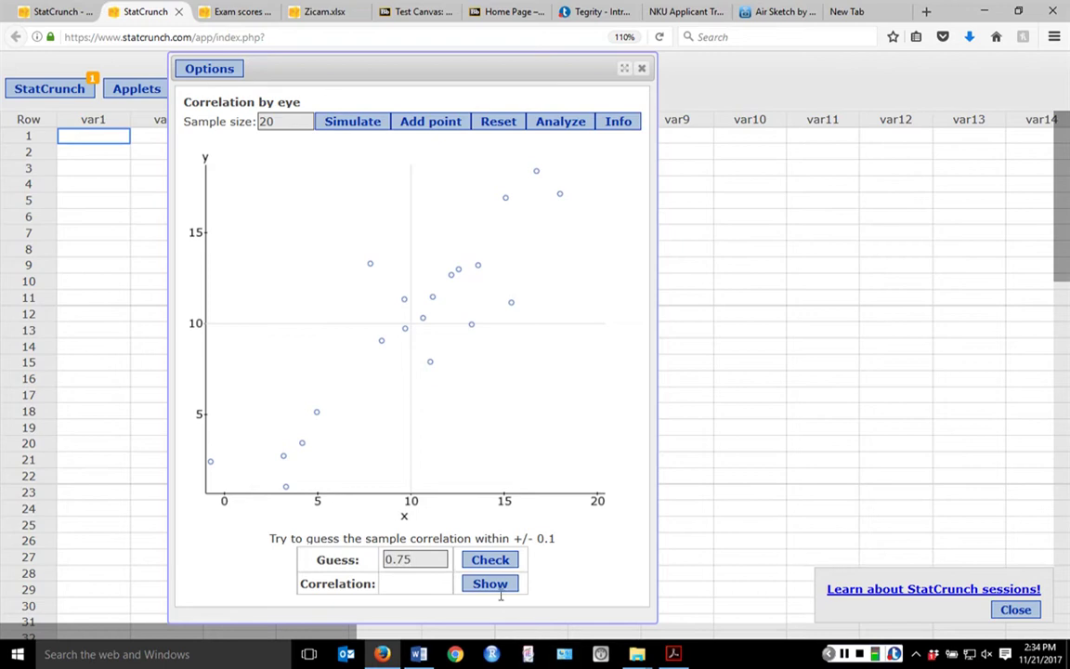
- Check a guess of 0.75, revise it to 0.83 and check again, and reveal the actual correlation
click(497, 565)
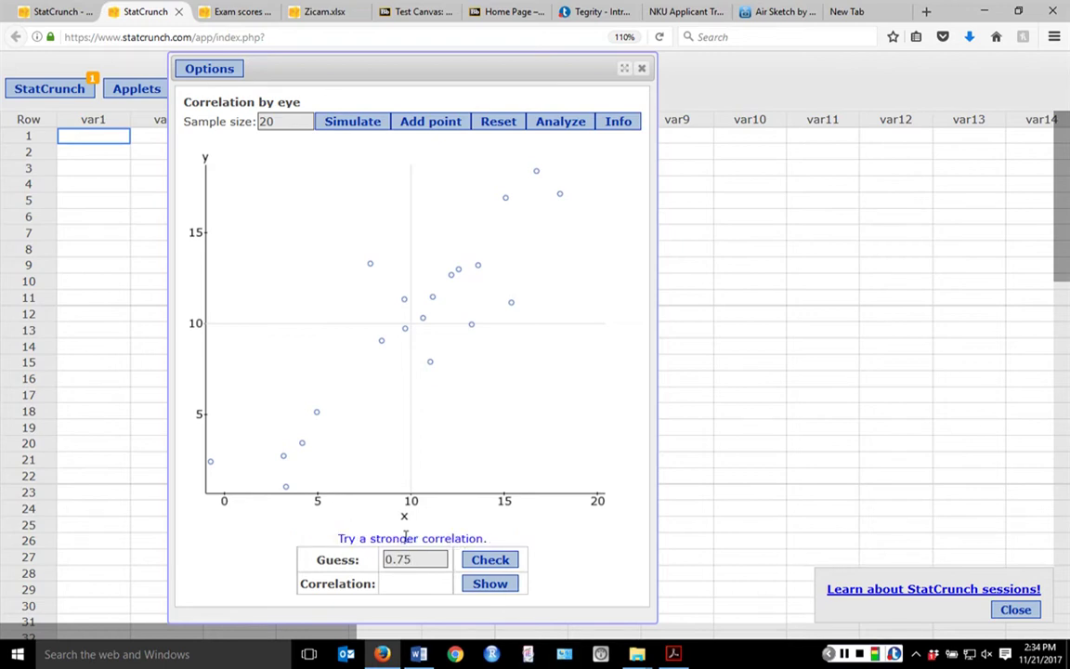
click(446, 559)
key(BackSpace)
key(BackSpace)
text(83)
click(499, 565)
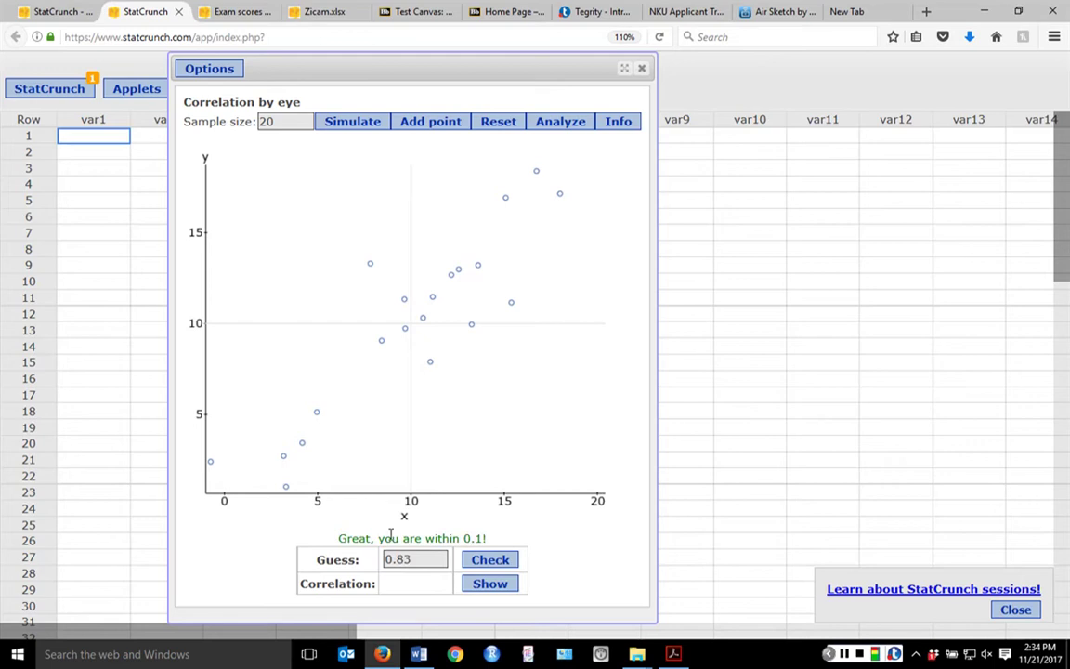
click(493, 587)
click(843, 654)
click(843, 654)
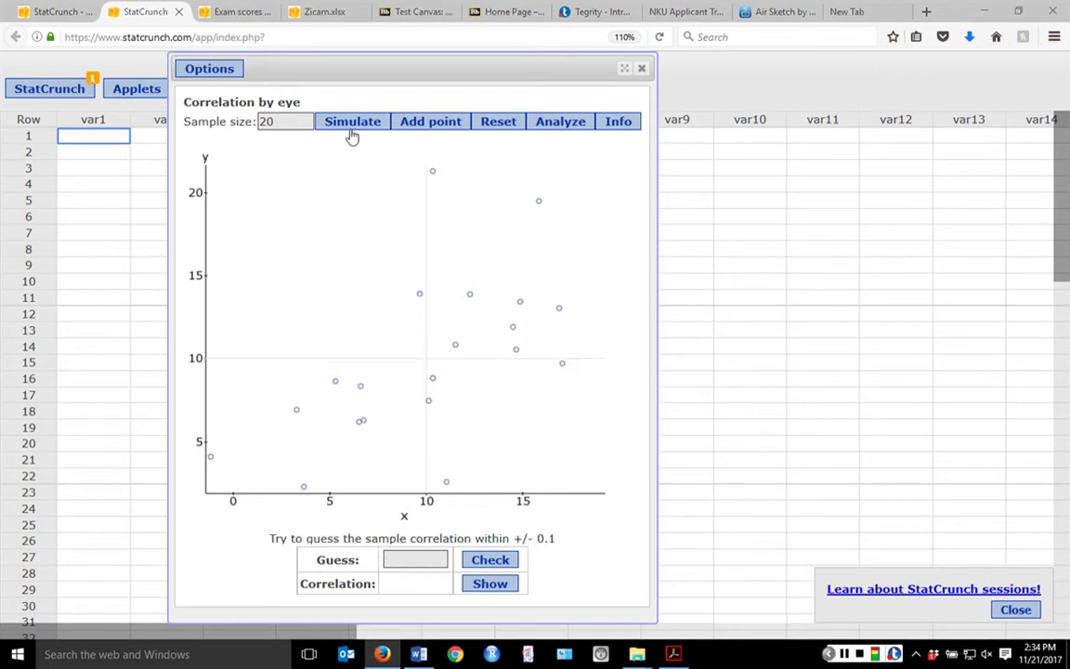
- Simulate new 20-point samples until a loose downward trend appears, and check a guess of -0.4 against the revealed correlation
click(363, 128)
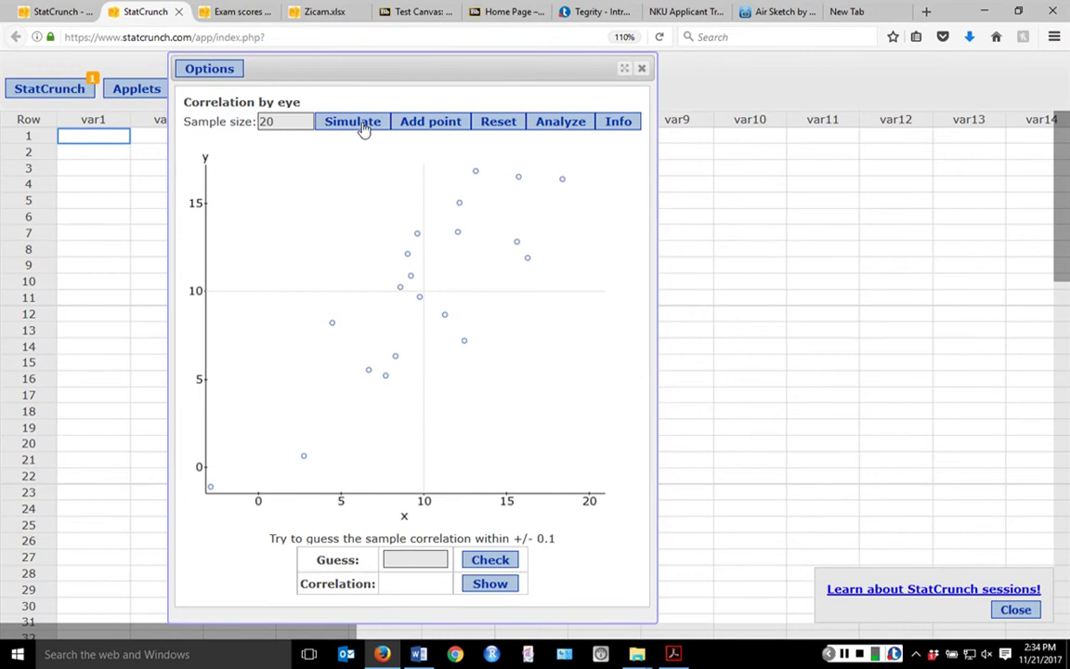
click(363, 128)
click(363, 128)
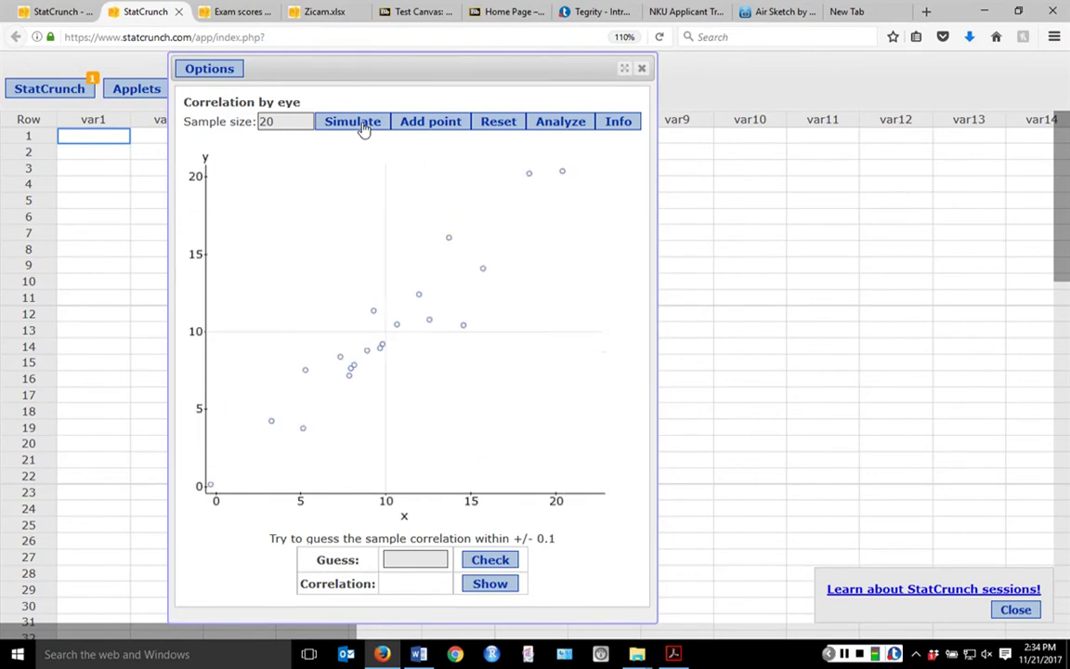
click(363, 128)
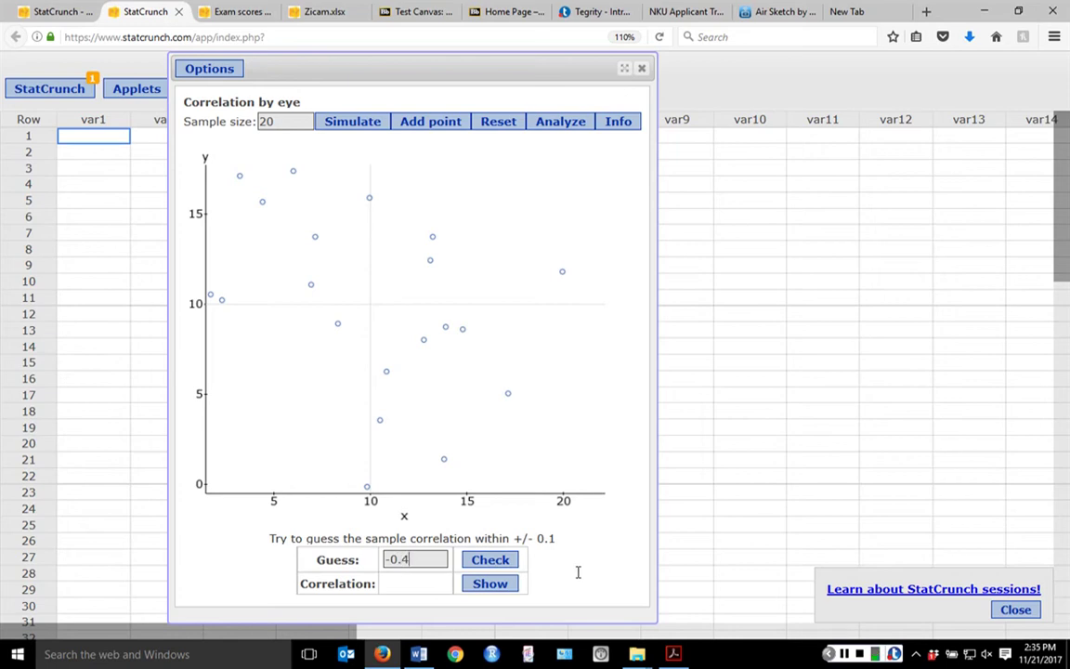
click(477, 562)
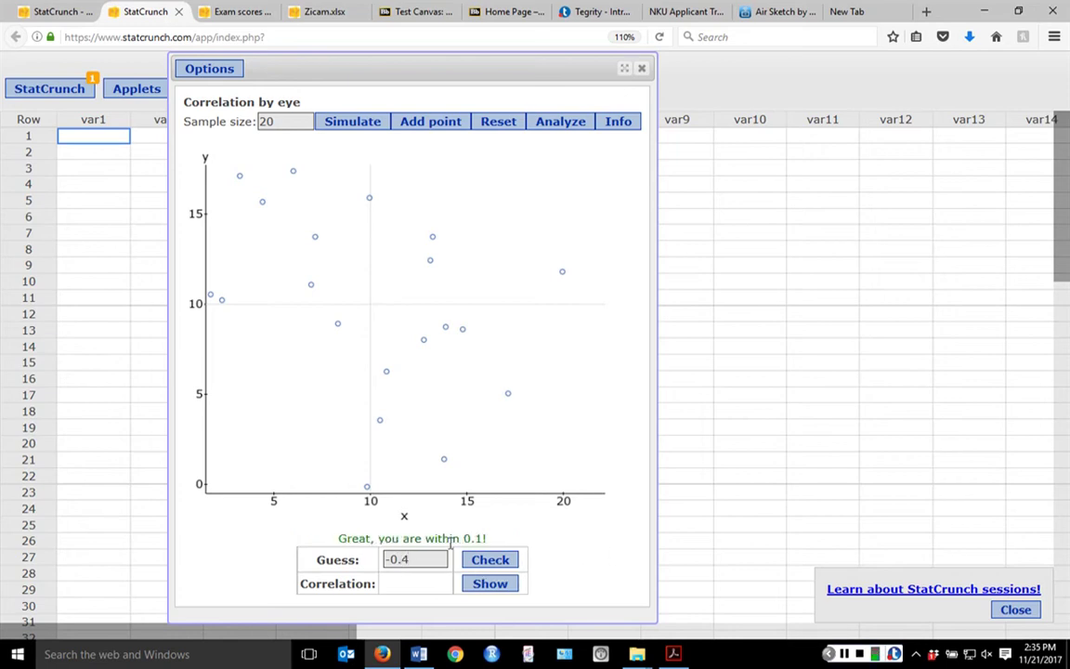
click(498, 585)
- Simulate a new sample with an extra point added near (-1, 21), and check a guess of -0.9 against the revealed correlation
click(353, 122)
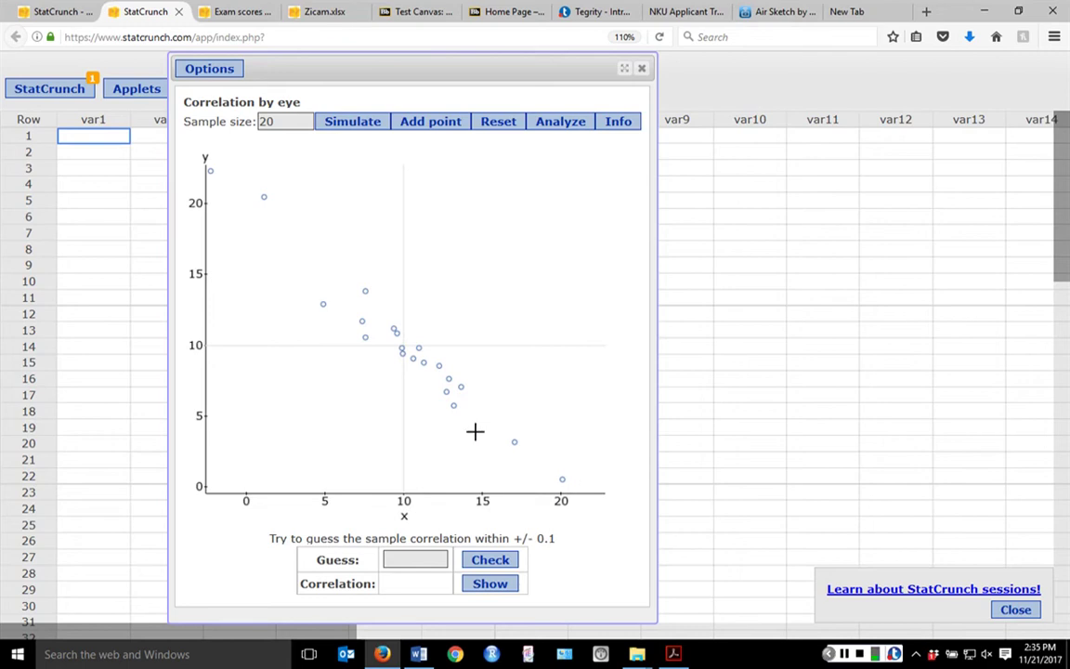
mouse_move(242, 185)
mouse_down()
mouse_move(401, 330)
mouse_move(406, 346)
mouse_move(226, 183)
mouse_up()
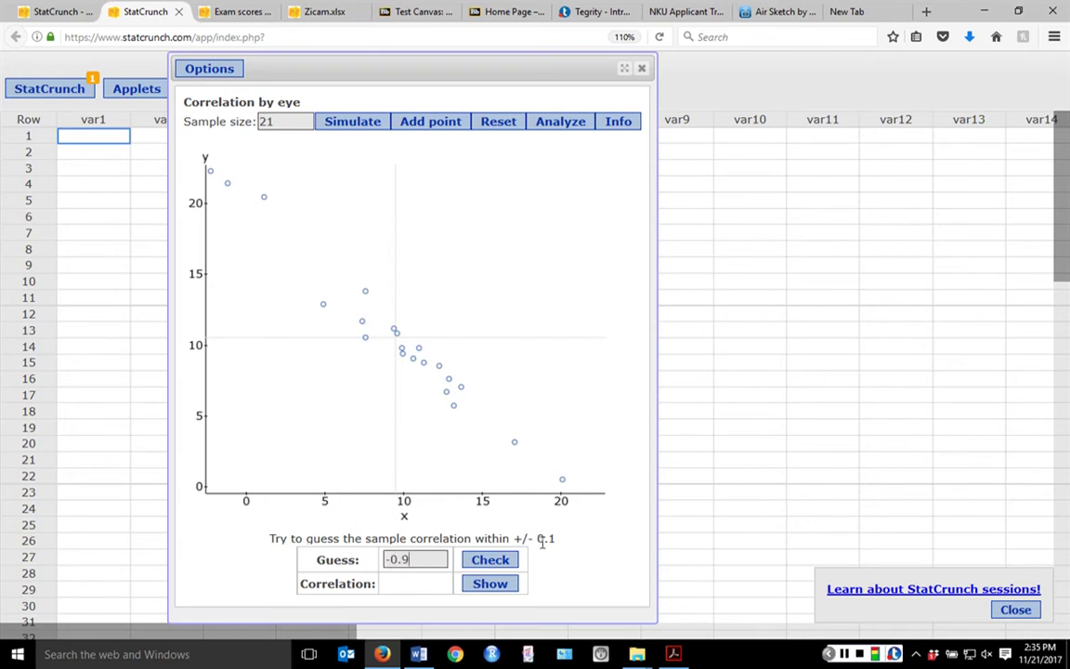
click(488, 560)
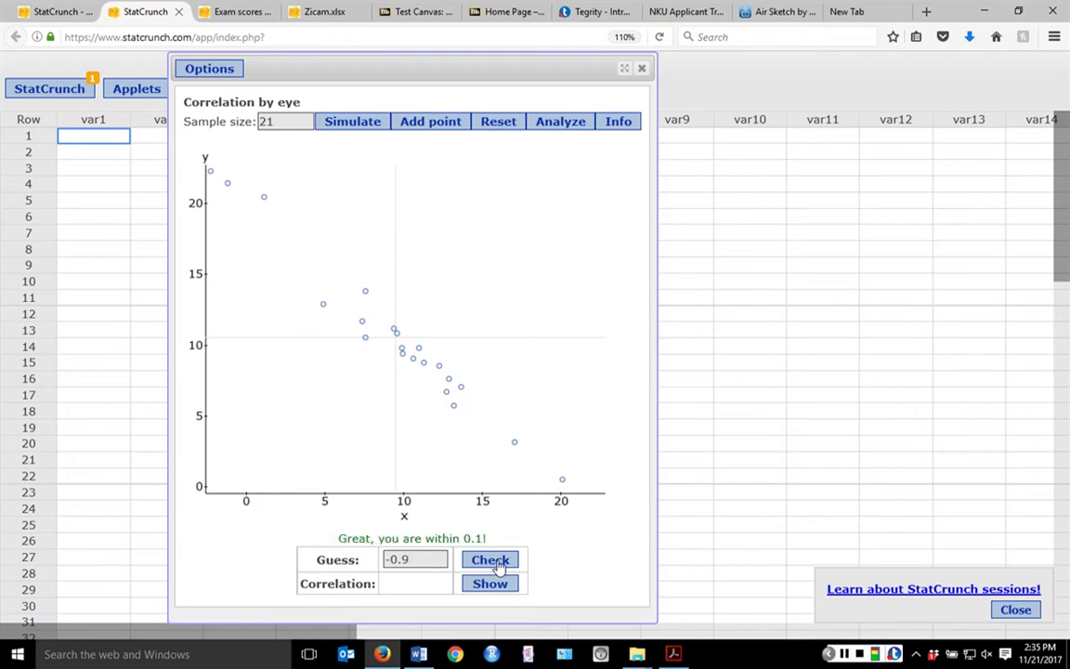
click(502, 585)
- Simulate 21-point samples until the points show almost no linear trend, and check a correlation guess of -0.1
click(348, 127)
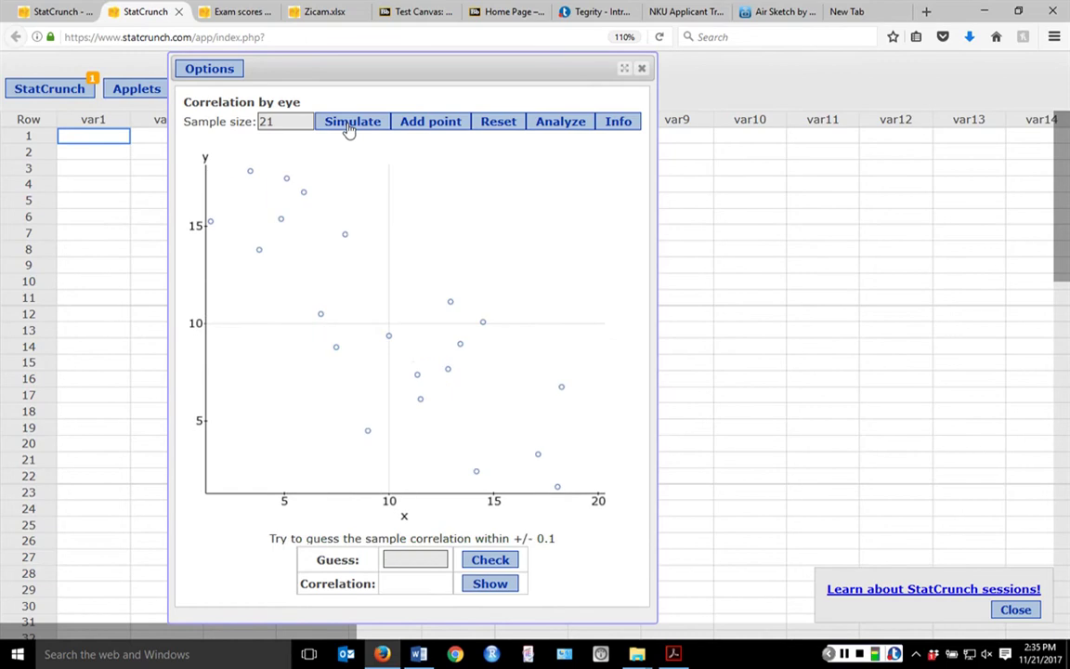
click(350, 128)
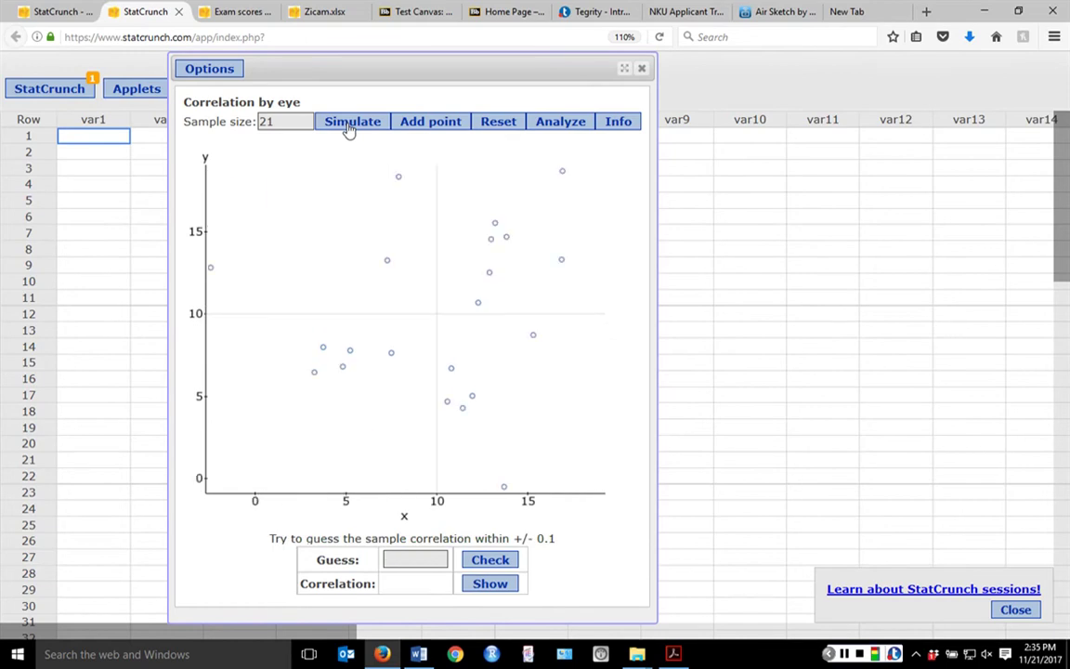
click(350, 127)
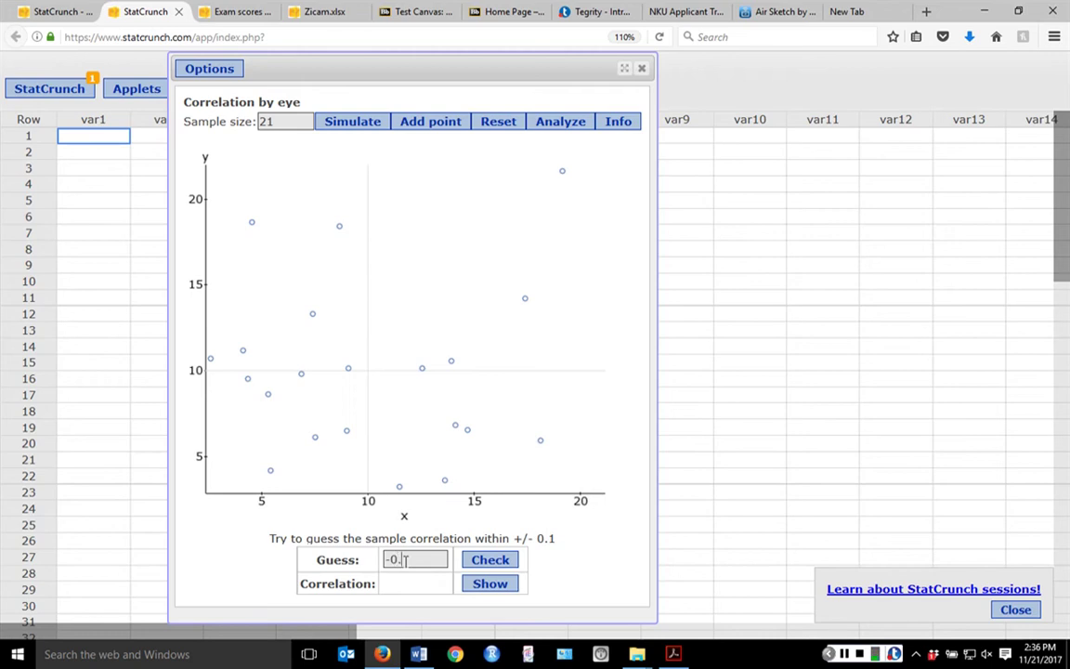
click(490, 560)
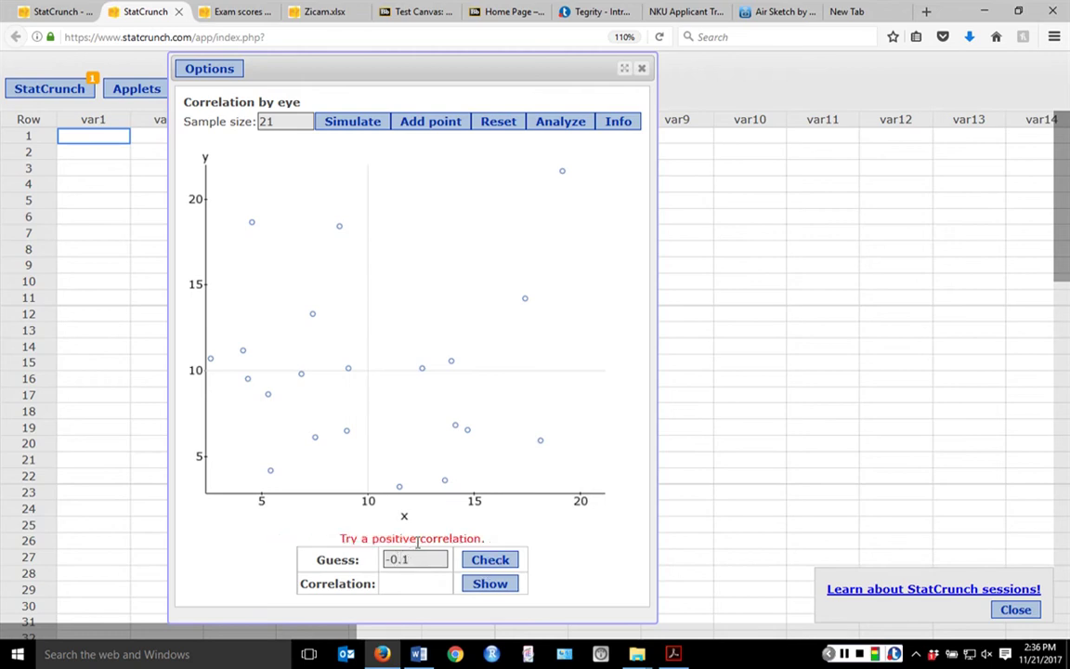
- Change the guess to 0.1, check it, and reveal the actual correlation
drag(420, 560, 319, 556)
click(567, 171)
text(0.1)
click(502, 562)
click(493, 587)
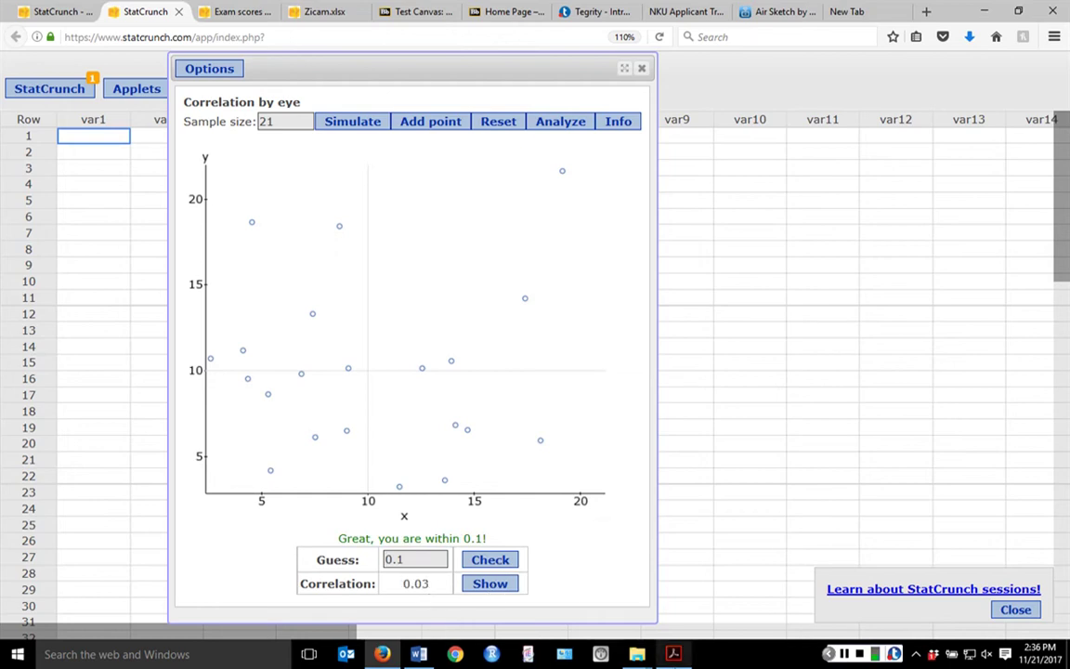
mouse_move(673, 654)
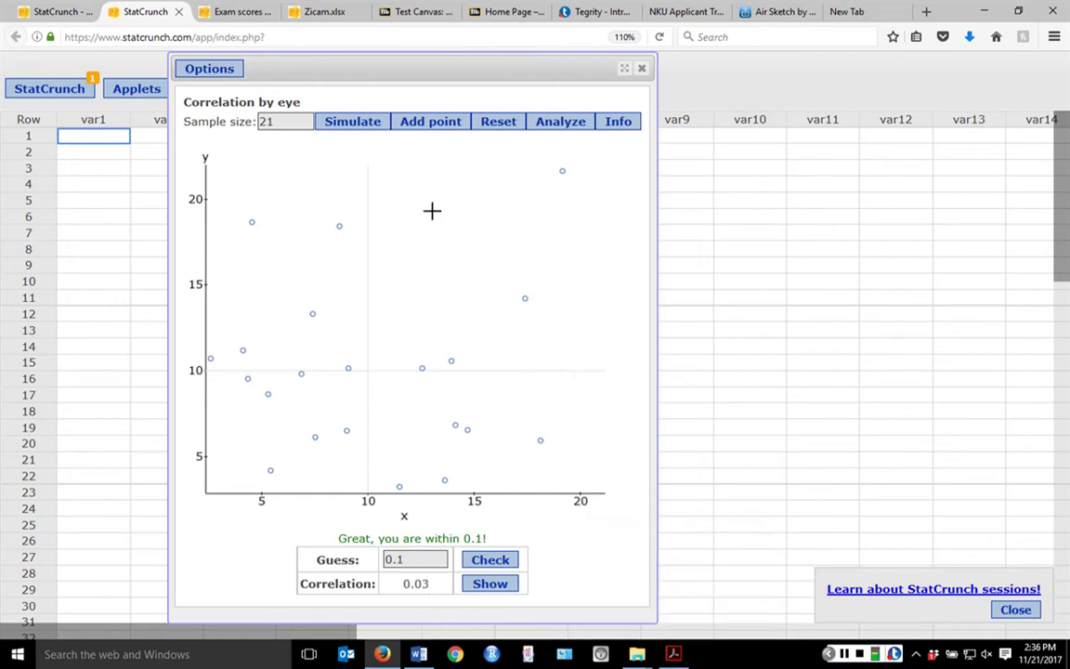
- Simulate another 21-point sample and check a correlation guess of -0.3
click(358, 122)
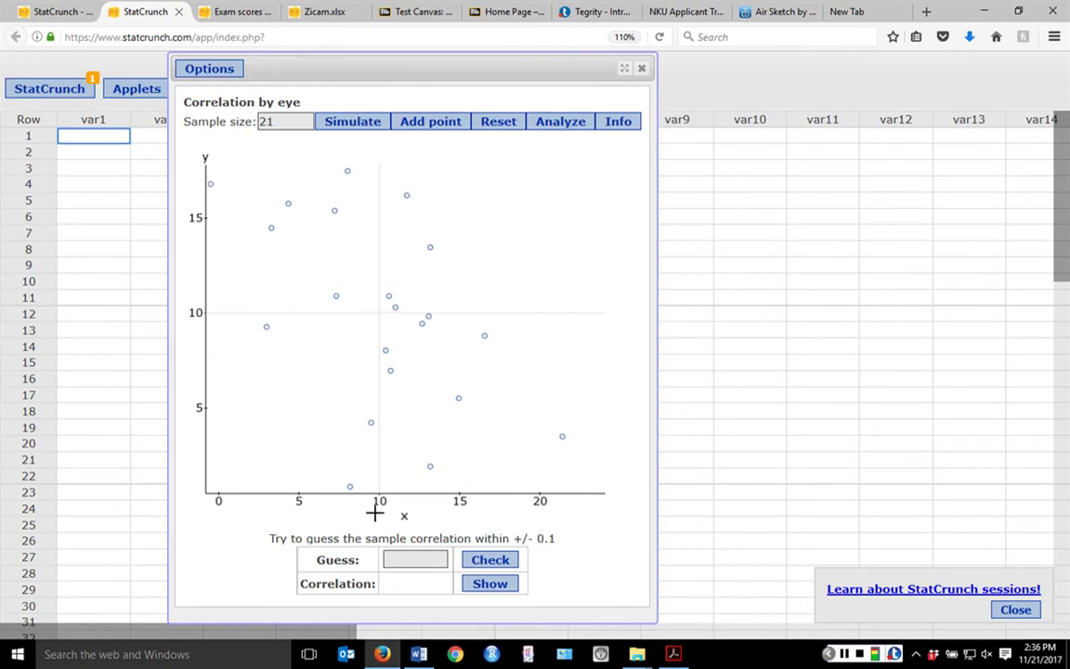
click(410, 551)
text(-0.3)
click(492, 560)
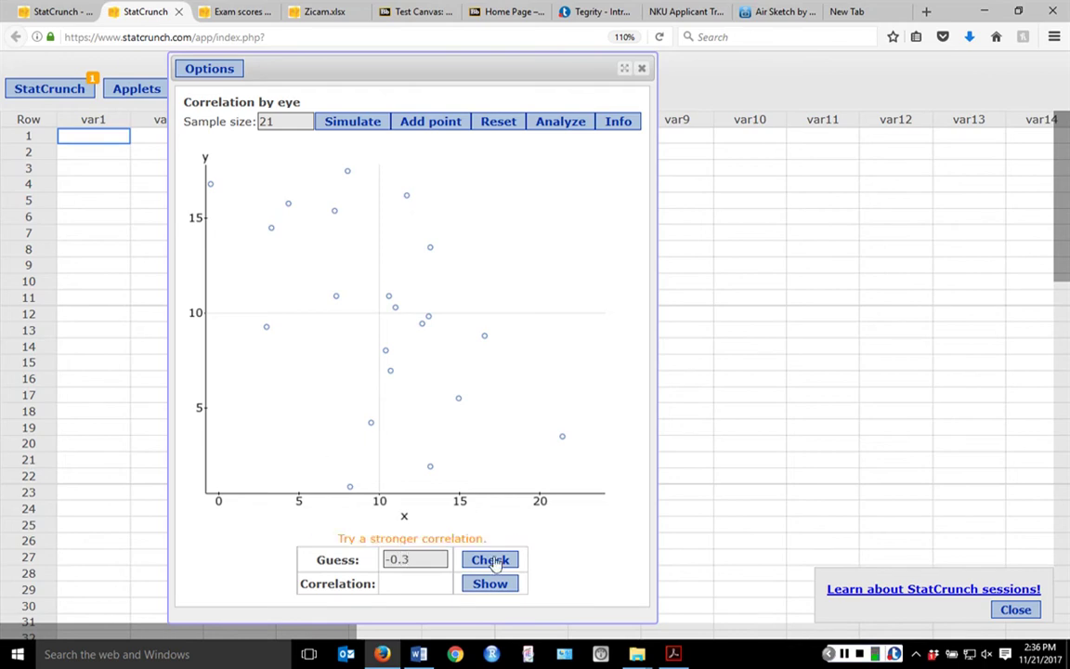
- Revise the guess to -0.45, check it, and reveal the sample's actual correlation
click(428, 559)
text(45)
click(486, 560)
click(491, 585)
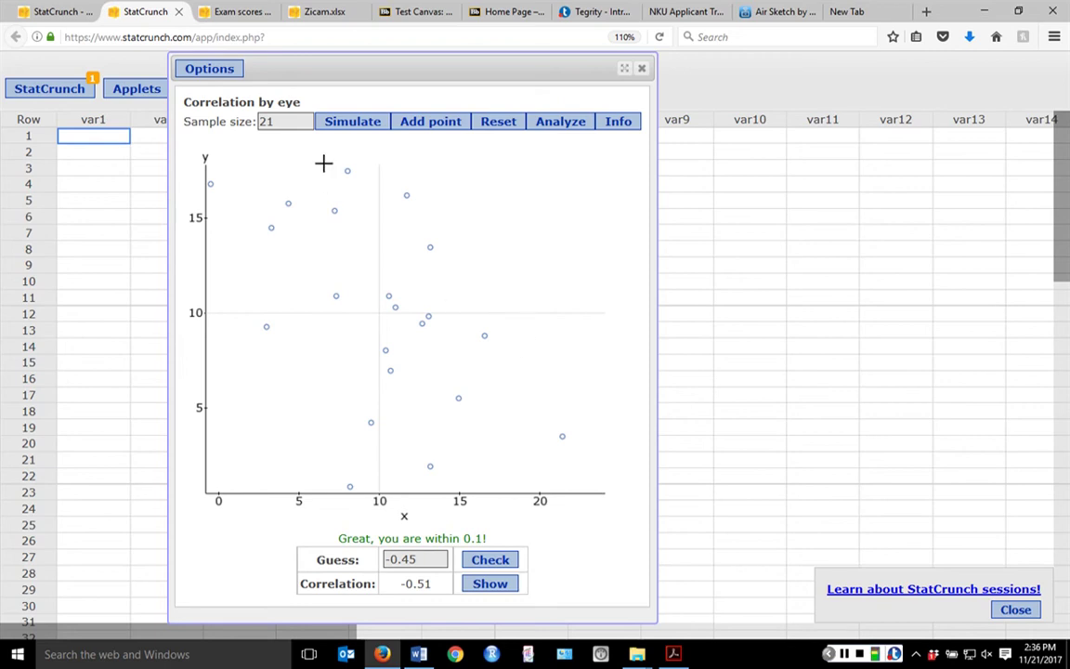
- Simulate 21-point samples until the scatterplot shows a strong downward linear trend, and check a correlation guess of 0.8
click(354, 122)
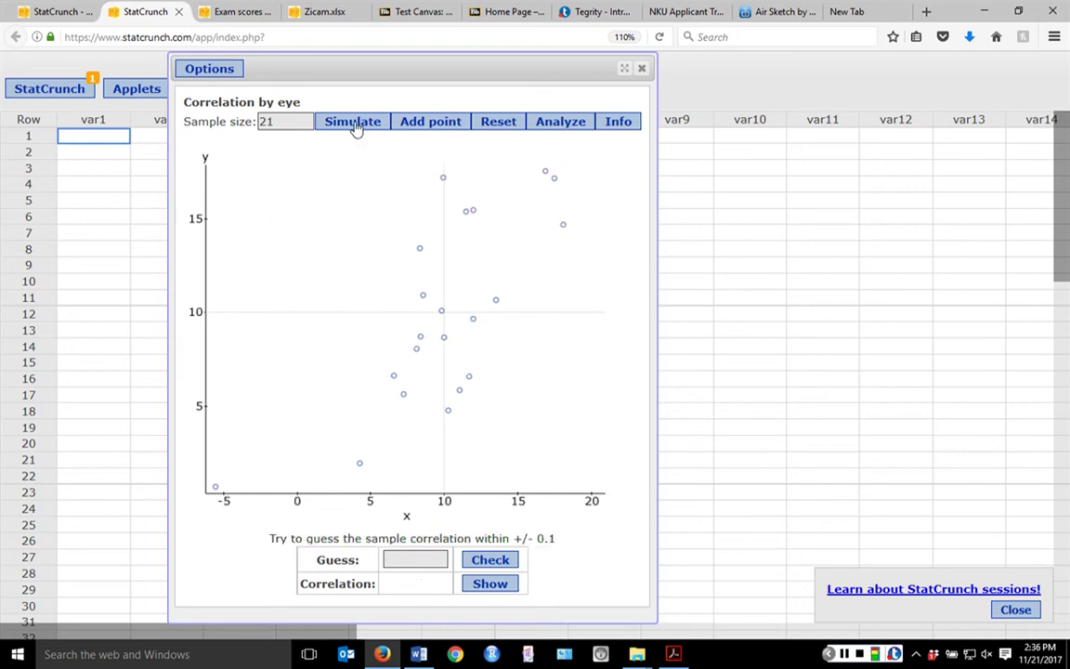
click(355, 126)
click(354, 126)
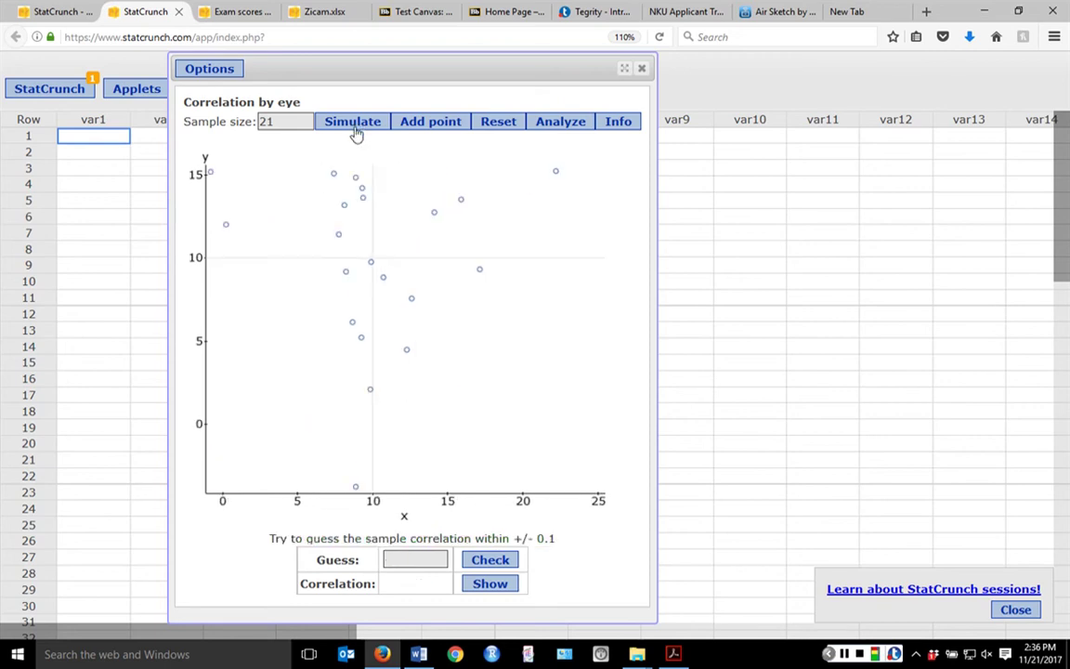
click(360, 128)
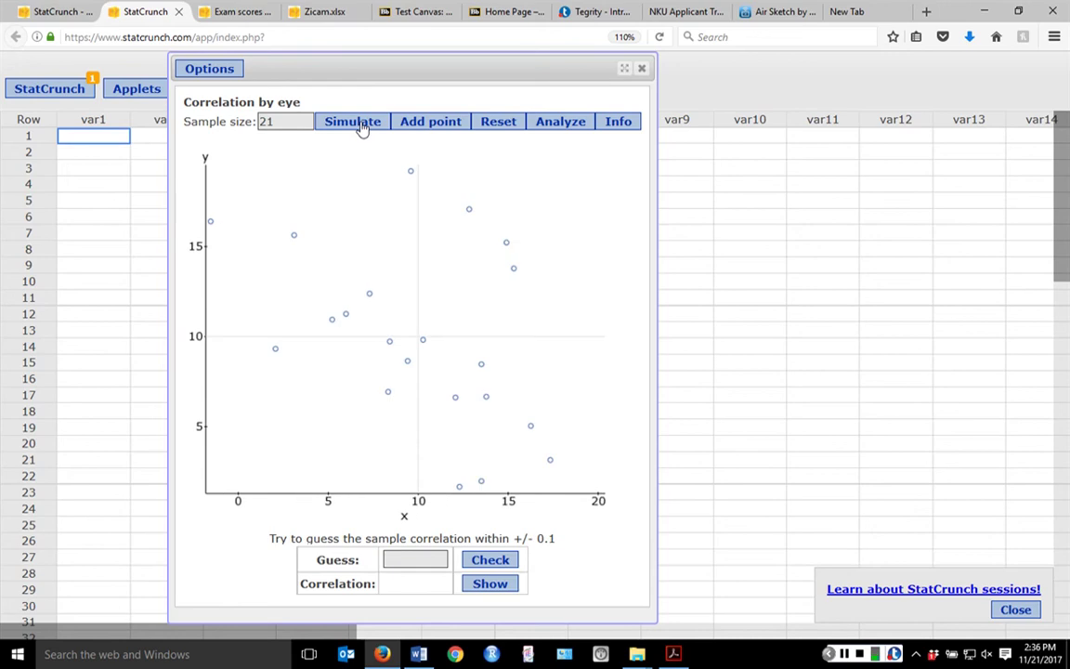
click(362, 129)
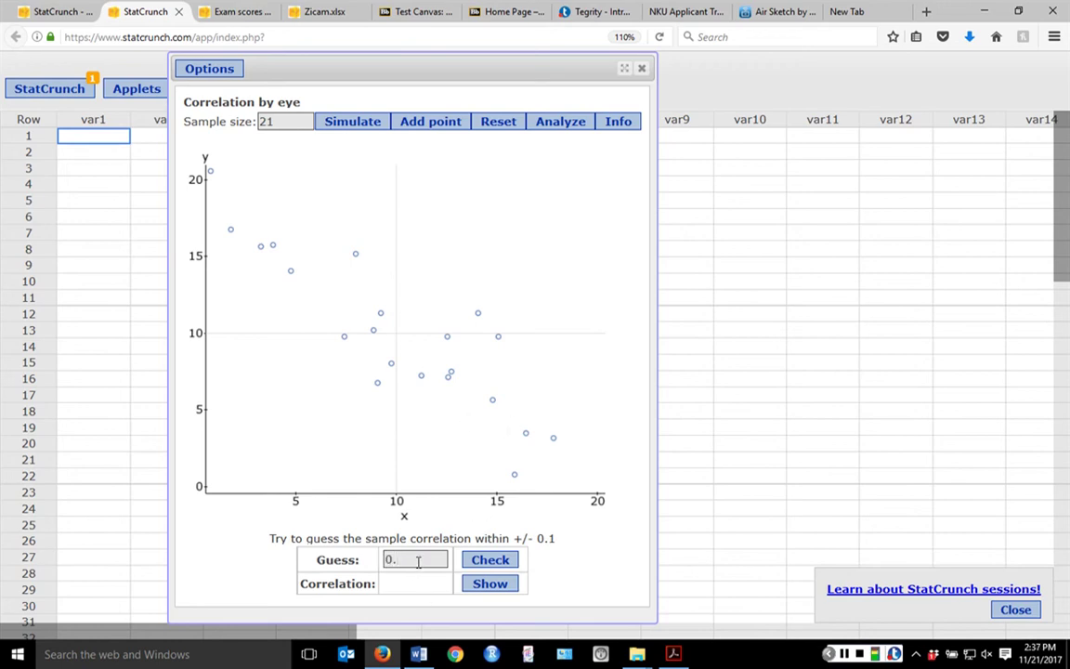
click(494, 559)
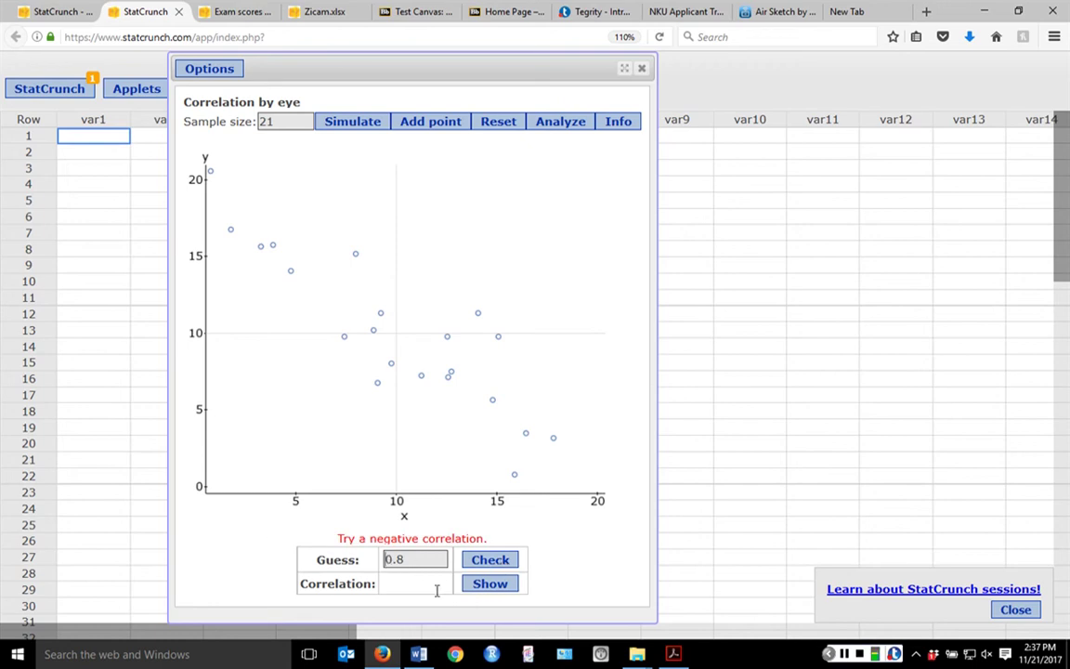
- Change the correlation guess to -0.8 and check it
key(Home)
text(-)
click(494, 560)
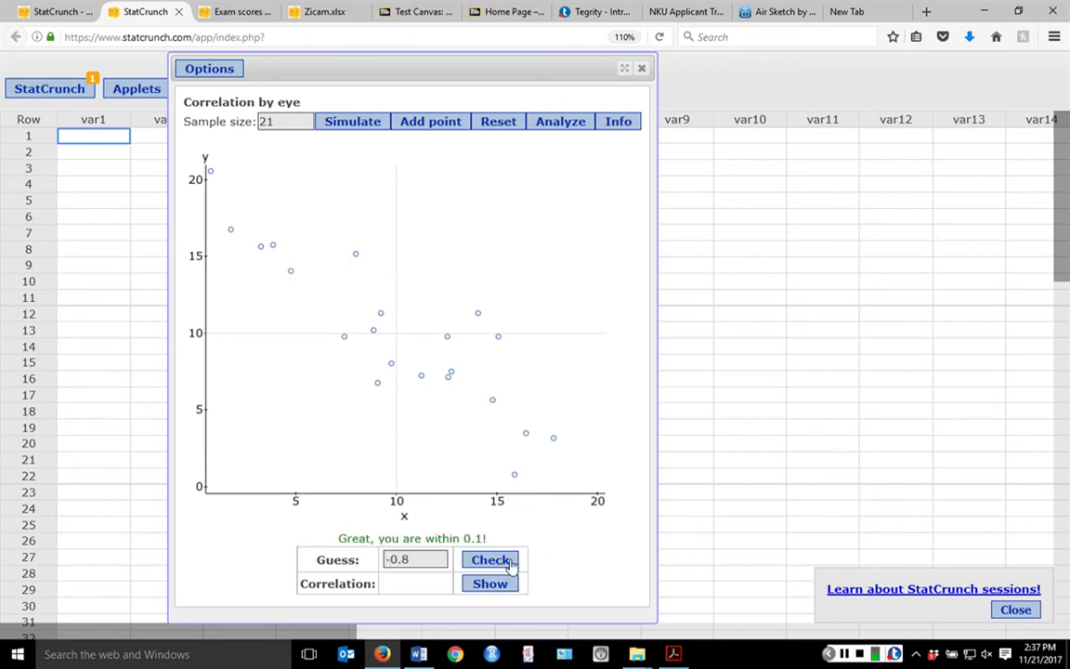
- Add an outlier directly on the scatterplot at about x = 18, y = 21, far above the downward trend
click(442, 127)
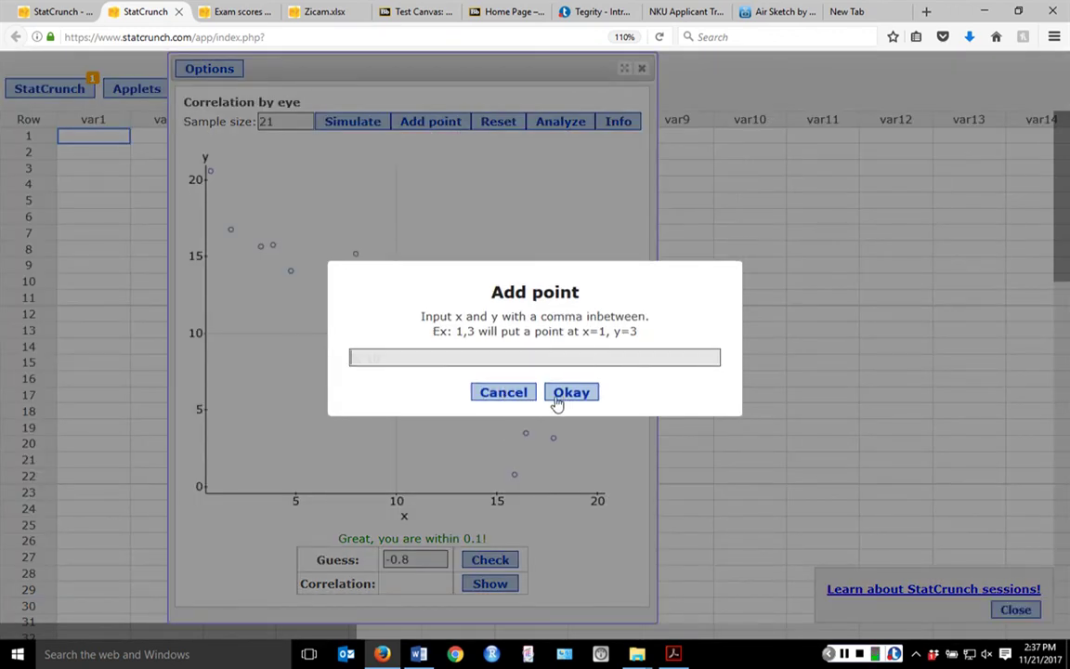
click(507, 397)
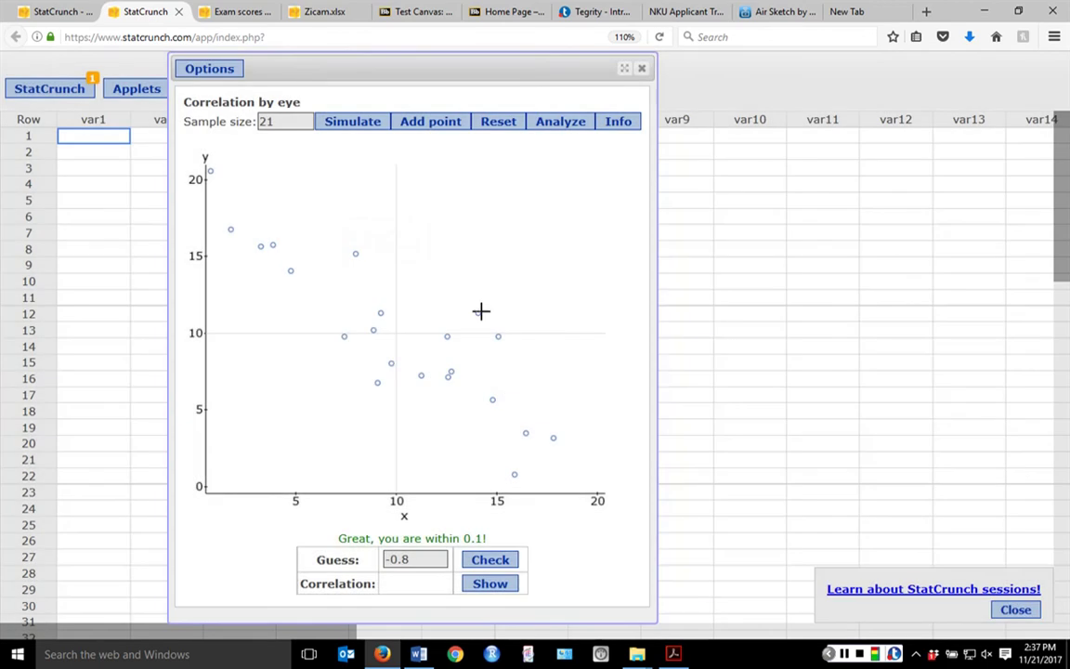
click(556, 166)
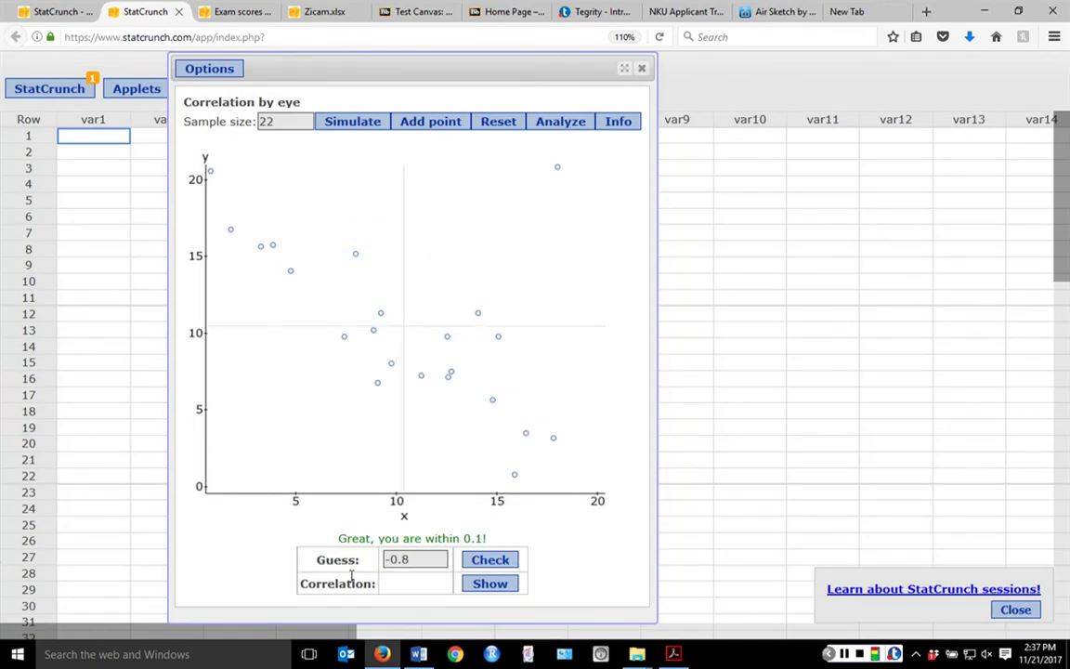
- Recheck the -0.8 guess with the outlier included, revise it to -0.6, check it, and reveal the actual correlation
click(491, 560)
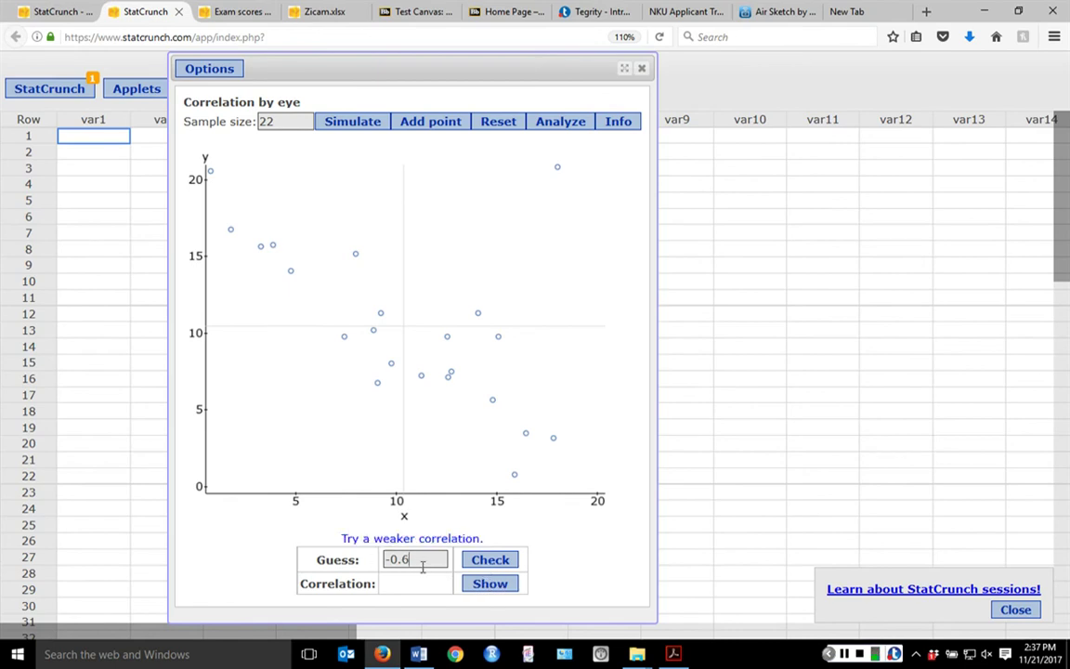
click(486, 560)
click(487, 583)
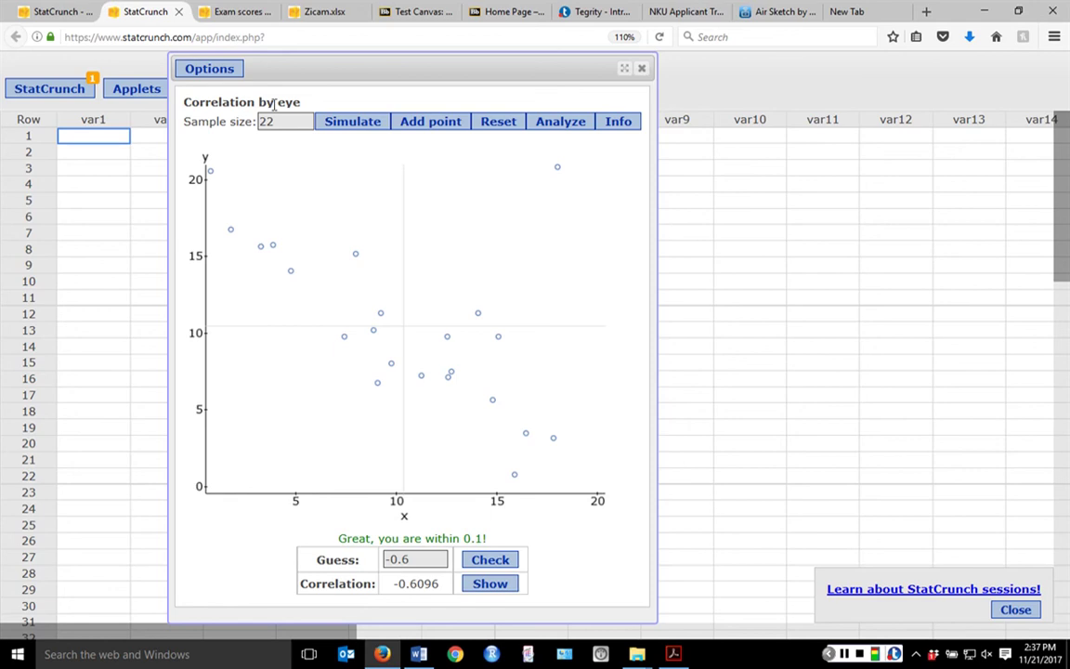
- Close the Correlation by eye applet and switch to the Air Sketch page with the annotated correlation examples
click(642, 69)
click(140, 89)
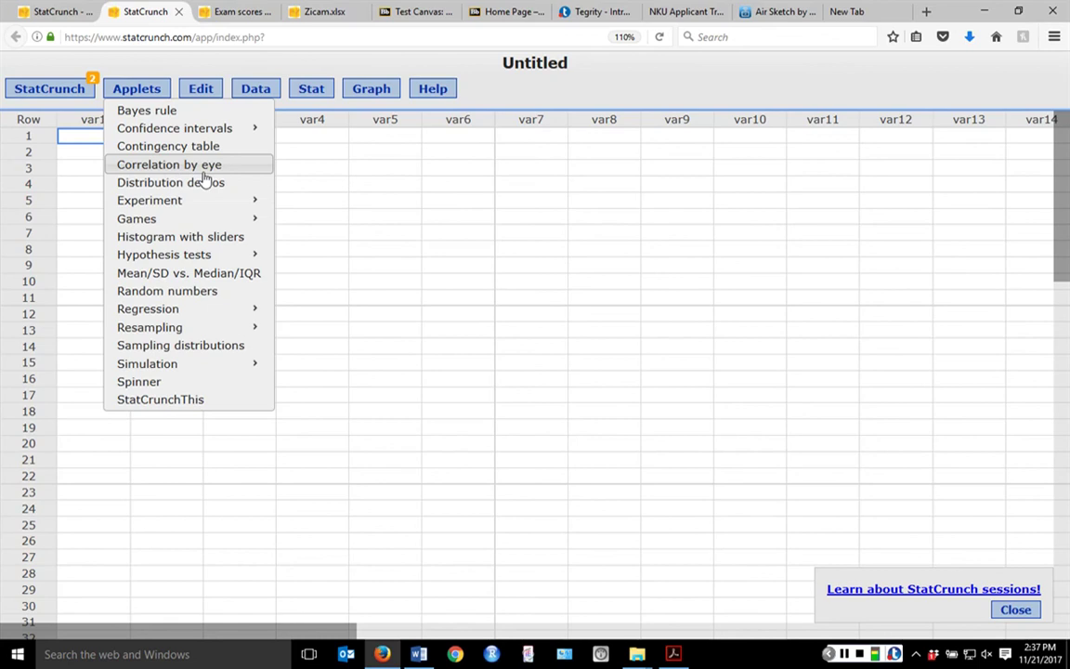
click(768, 23)
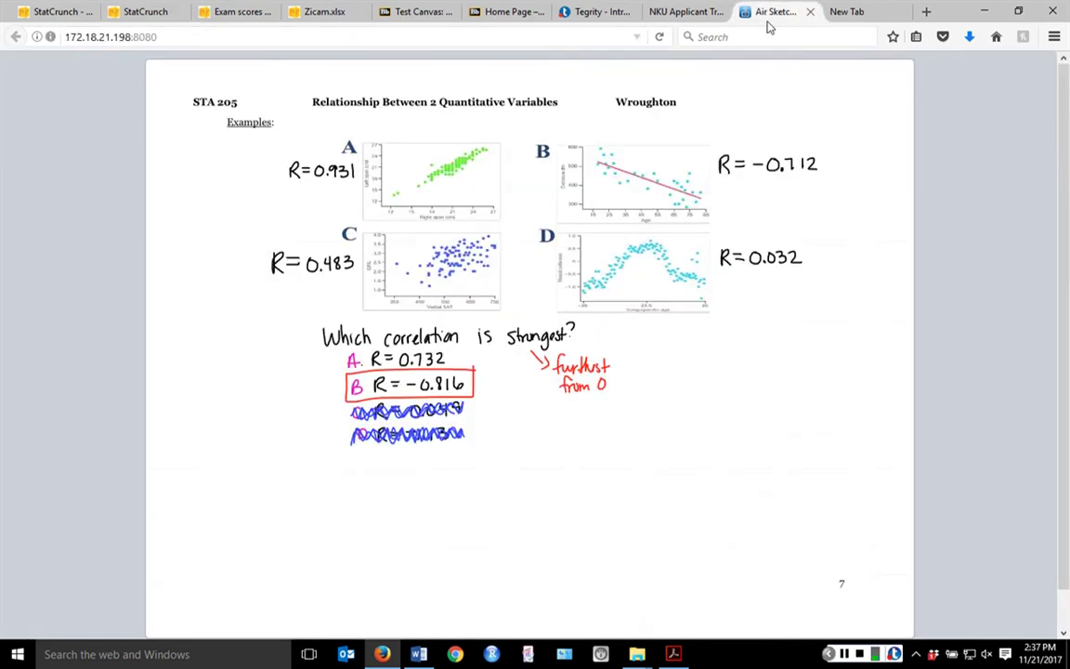
mouse_move(675, 655)
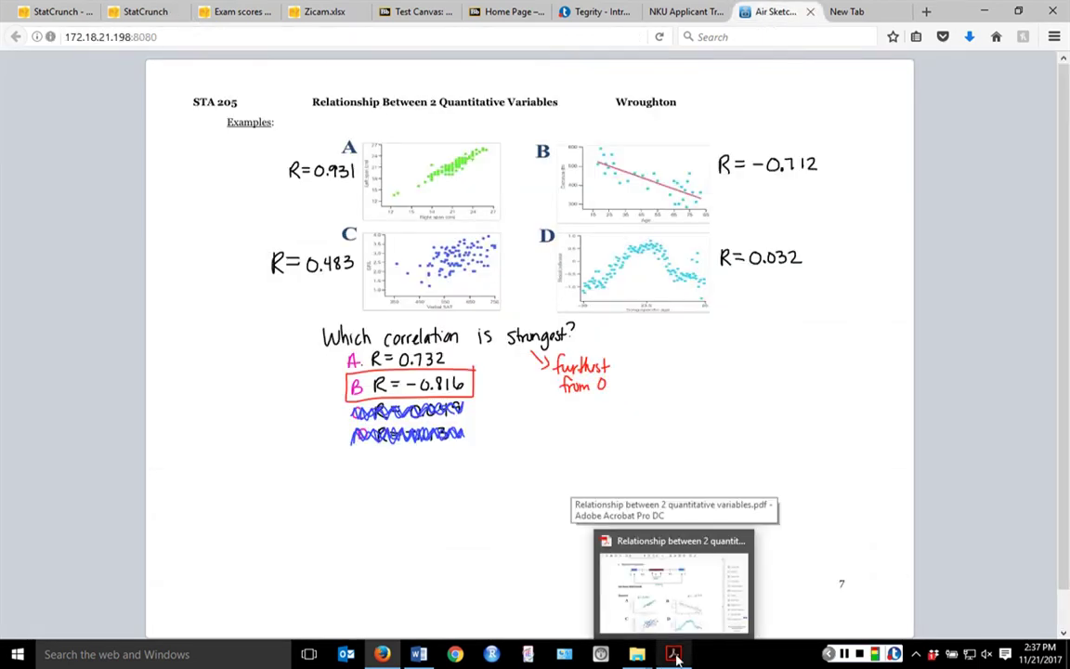